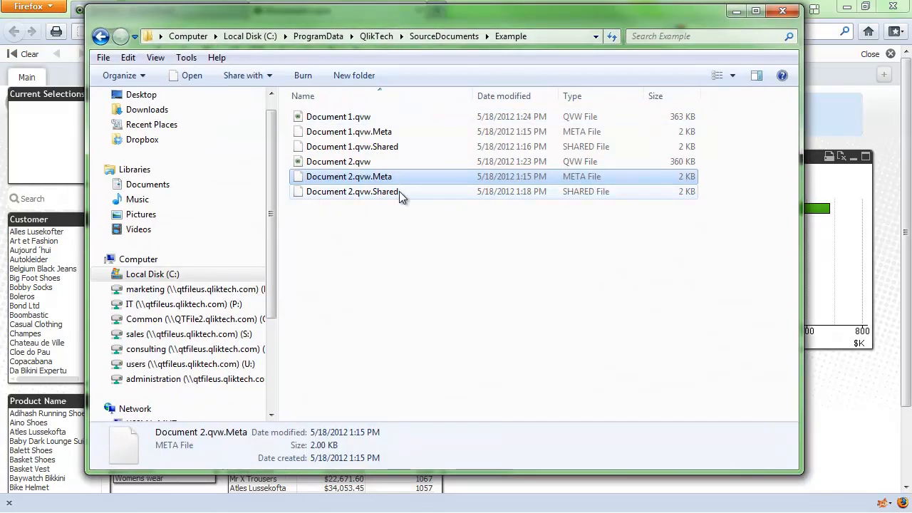
Step: Open Document 1.qvw from the Example folder in QlikView and maximize its window
left_click(340, 120)
double_click(341, 119)
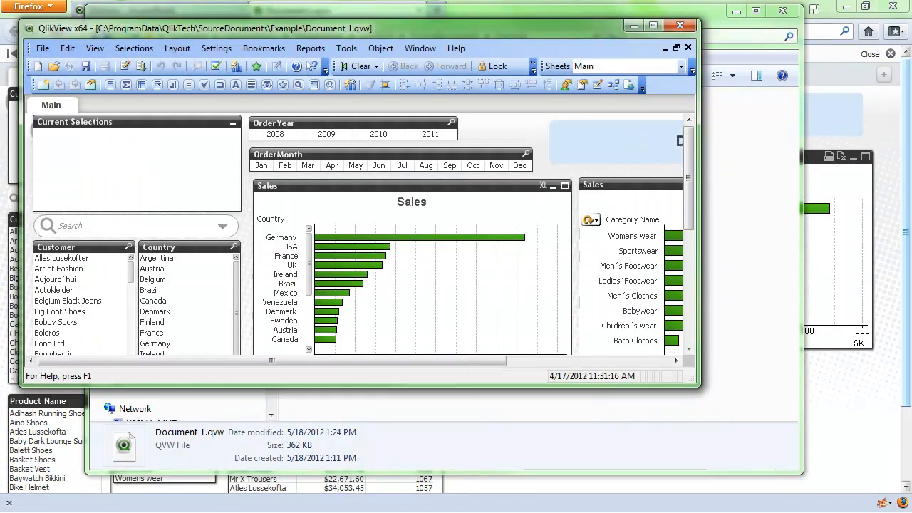
double_click(535, 29)
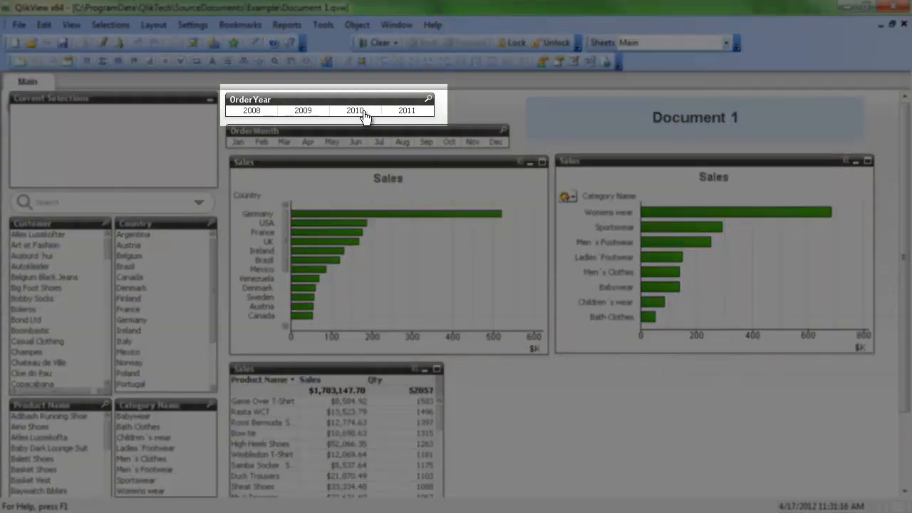
Step: Select 2010 in the OrderYear list box and check the list box's object ID in its properties
left_click(362, 112)
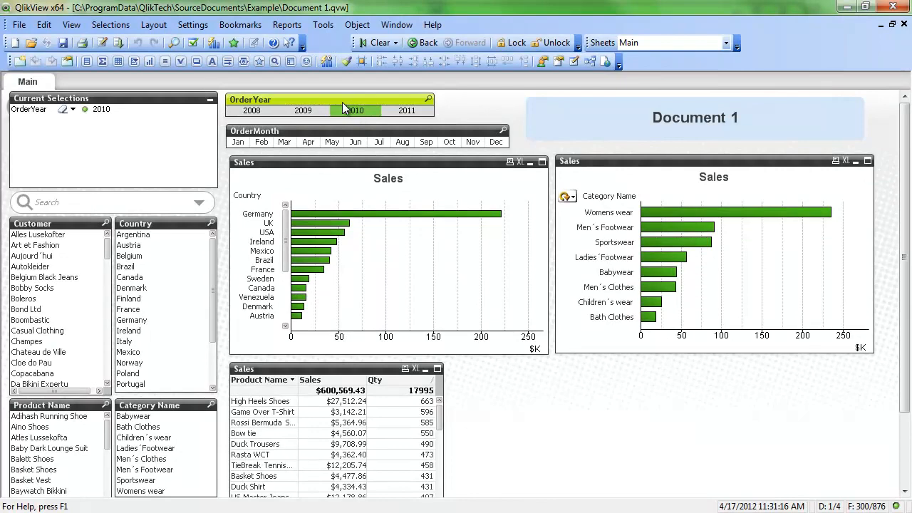
right_click(342, 102)
left_click(388, 109)
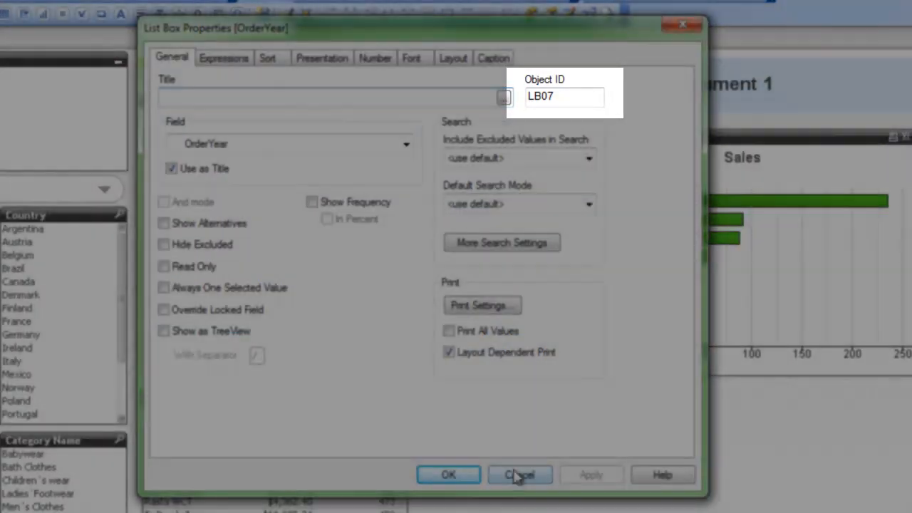
left_click(519, 476)
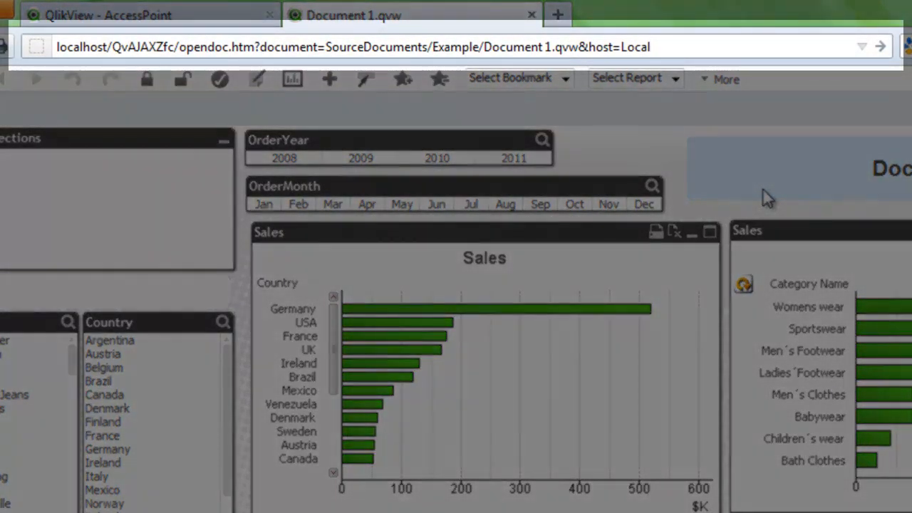
Step: Switch to Firefox and append "&select=LB07,2010" to the URL of Document 1.qvw
type("&select=")
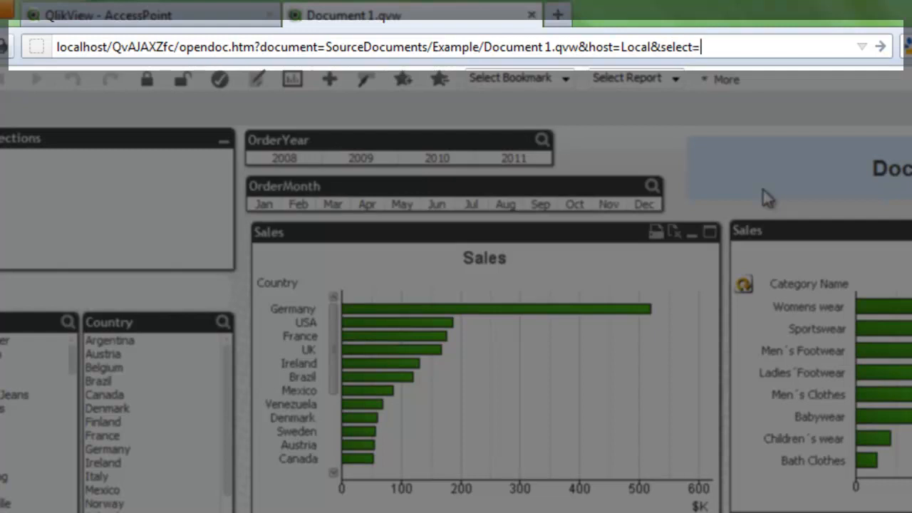
type("LB07")
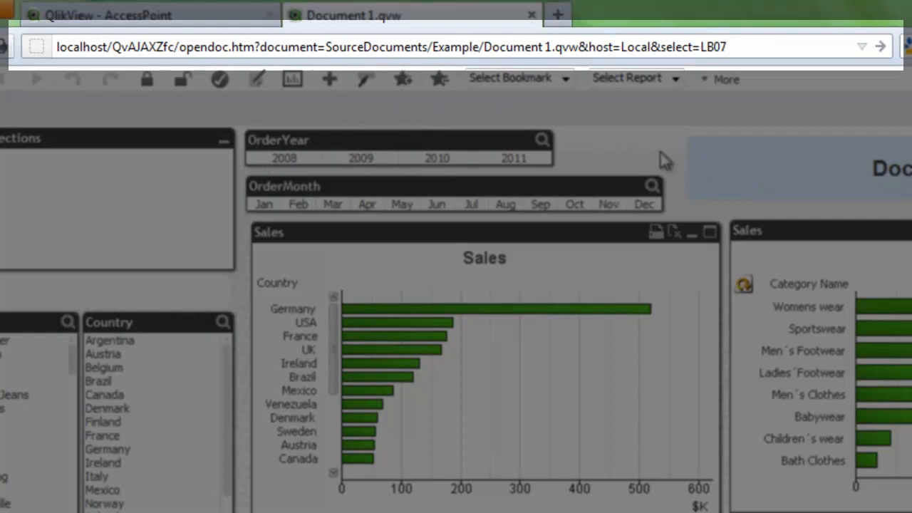
type(",2010")
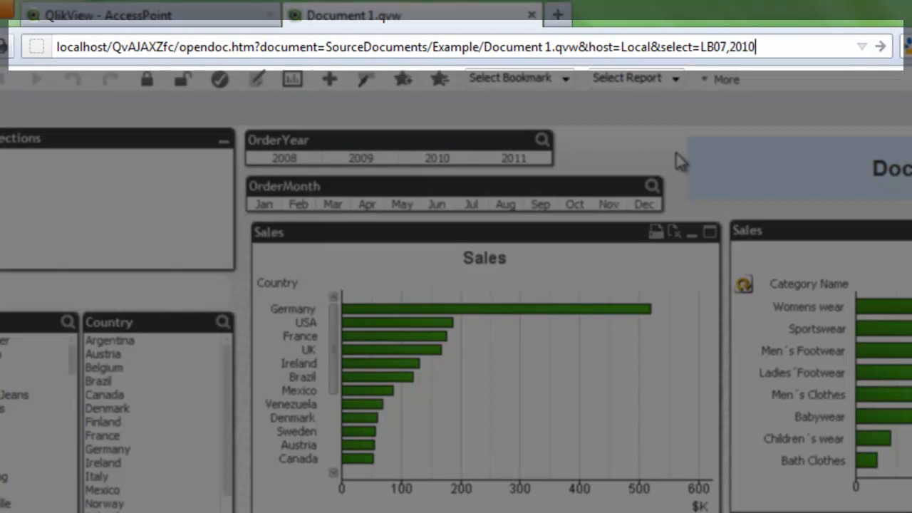
Step: Copy the complete URL with the select parameter and load it in the browser window showing the QlikView website
key("ctrl+a")
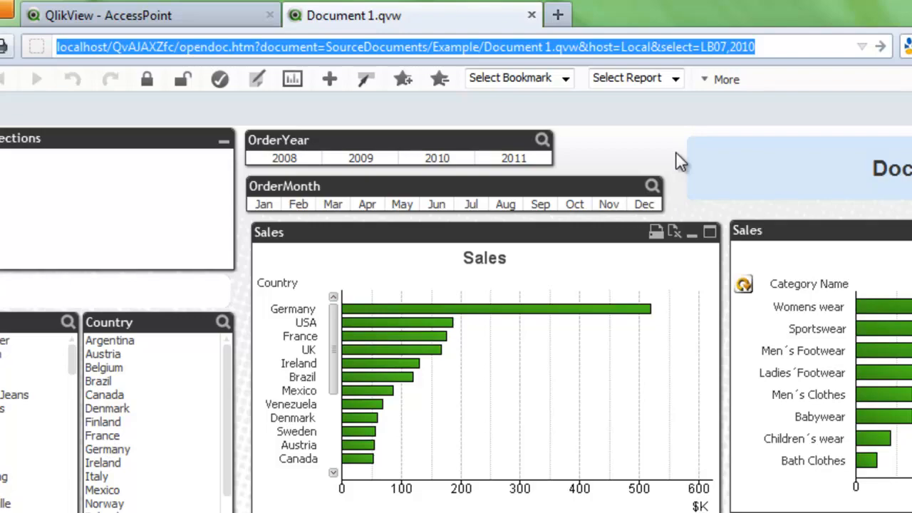
right_click(670, 49)
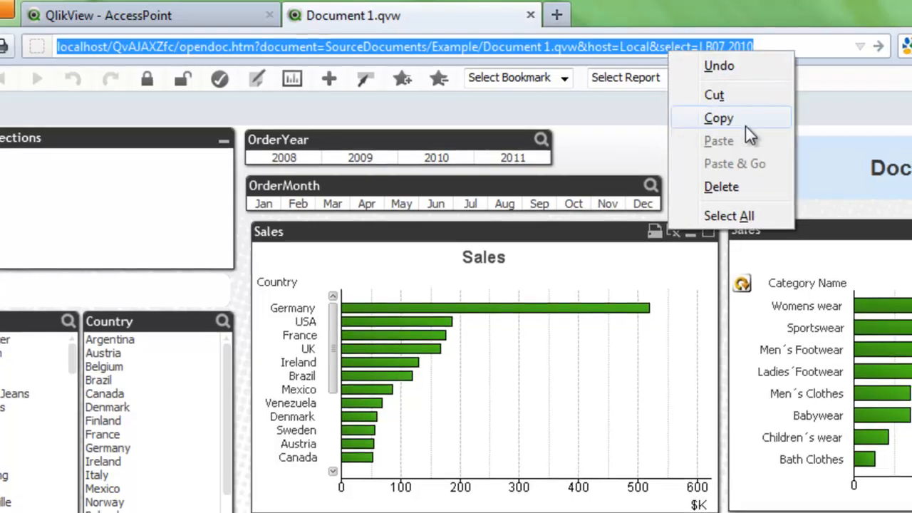
left_click(741, 118)
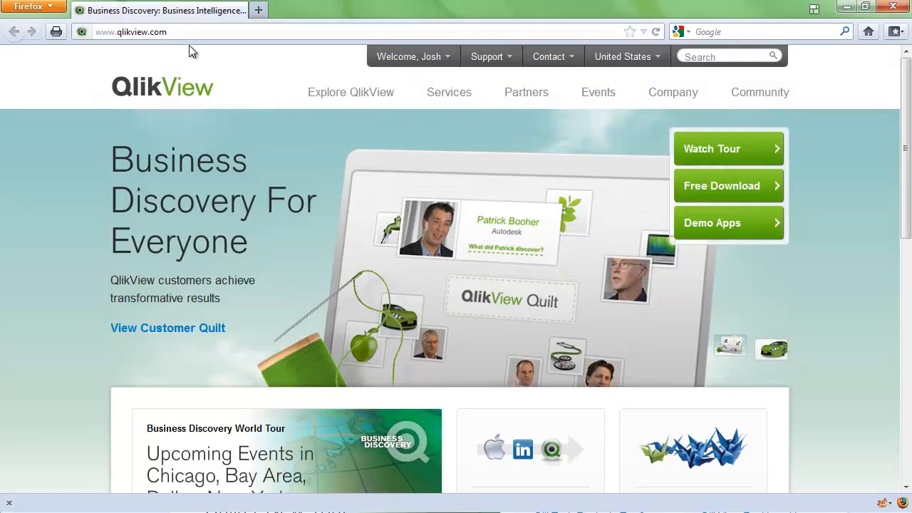
left_click(166, 31)
right_click(170, 31)
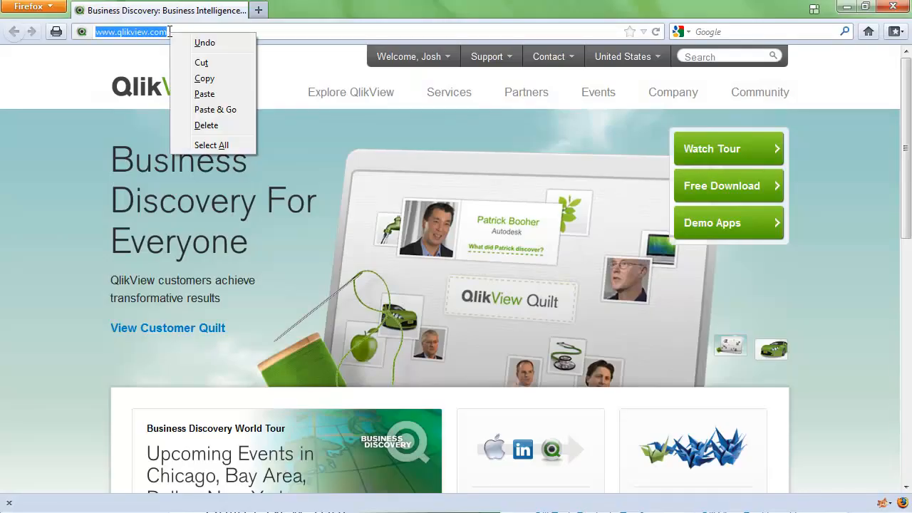
left_click(227, 93)
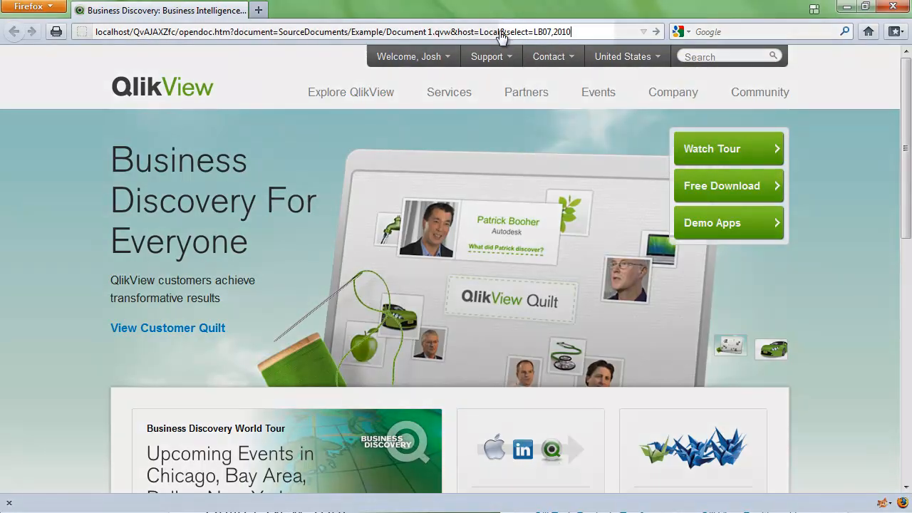
mouse_move(639, 71)
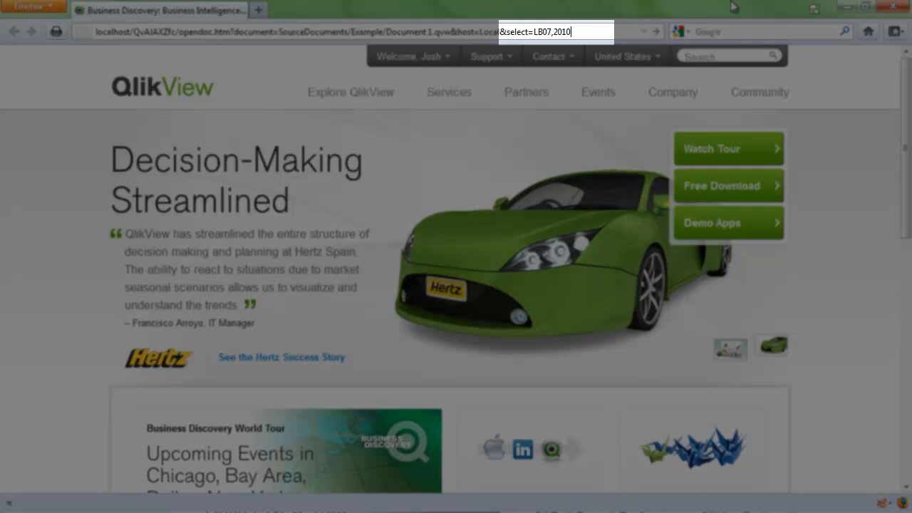
key("Return")
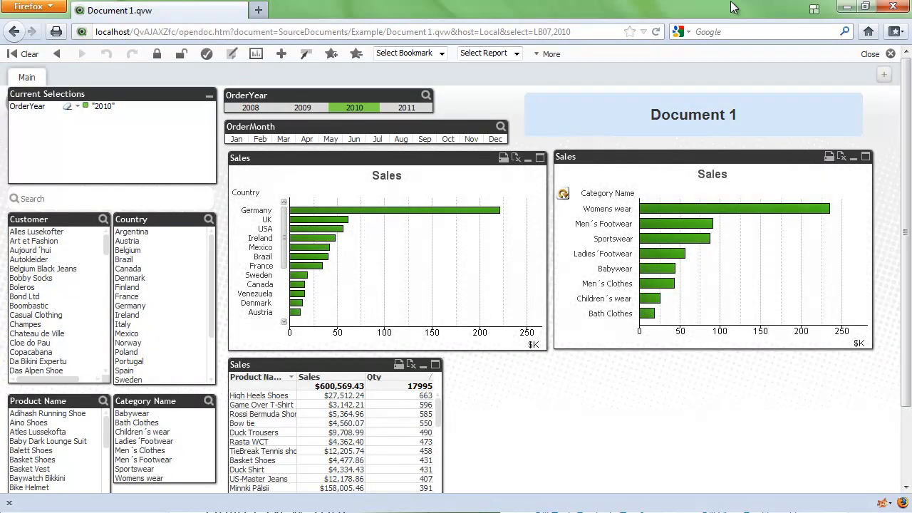
Step: Change the year in the URL's select parameter to 2011 and load the page
left_click(572, 32)
left_click(571, 33)
key("BackSpace")
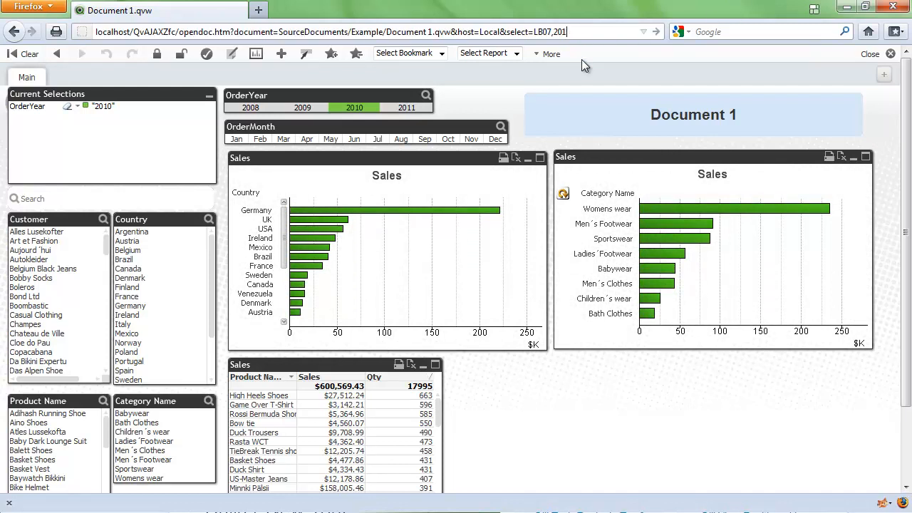
key("Return")
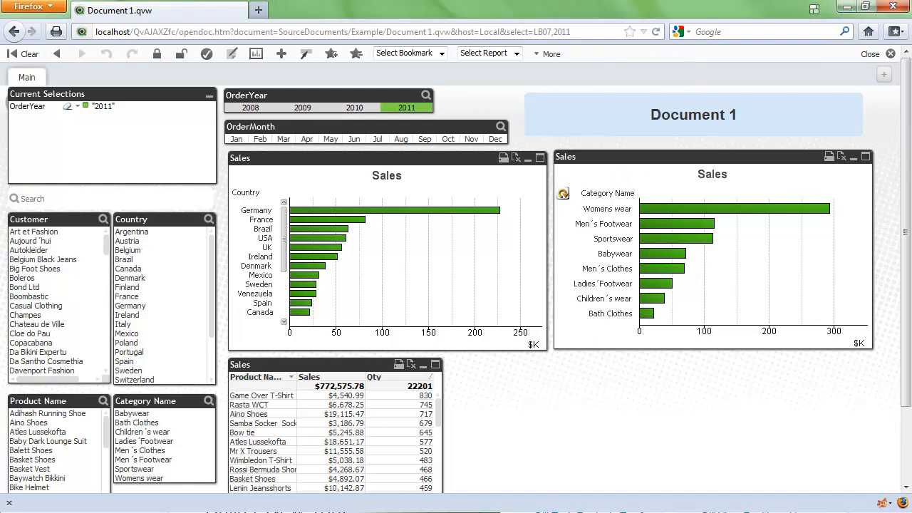
Step: Switch to the Example folder and reopen Document 1.qvw in a maximized QlikView window
left_click(859, 512)
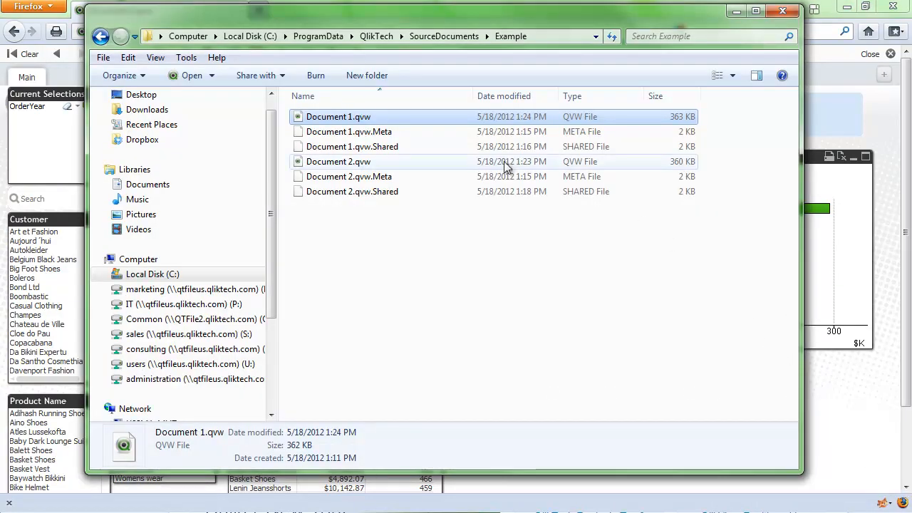
double_click(334, 119)
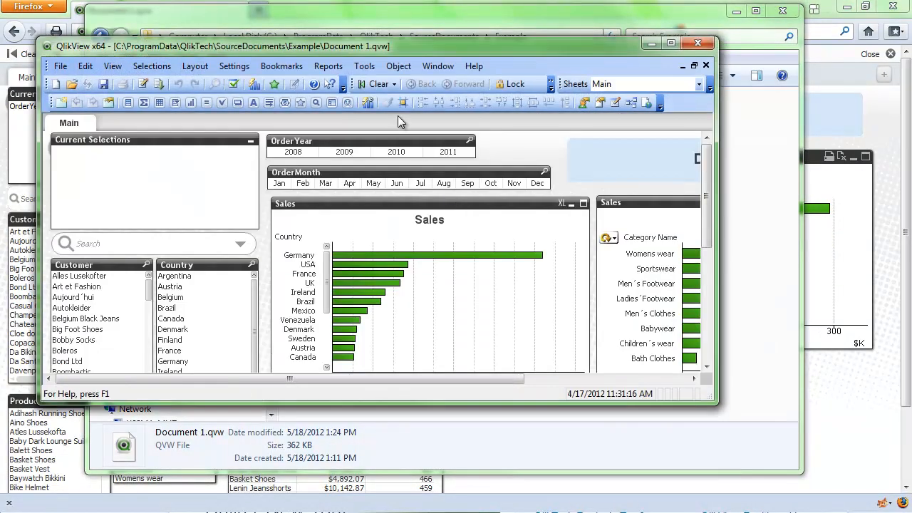
double_click(411, 41)
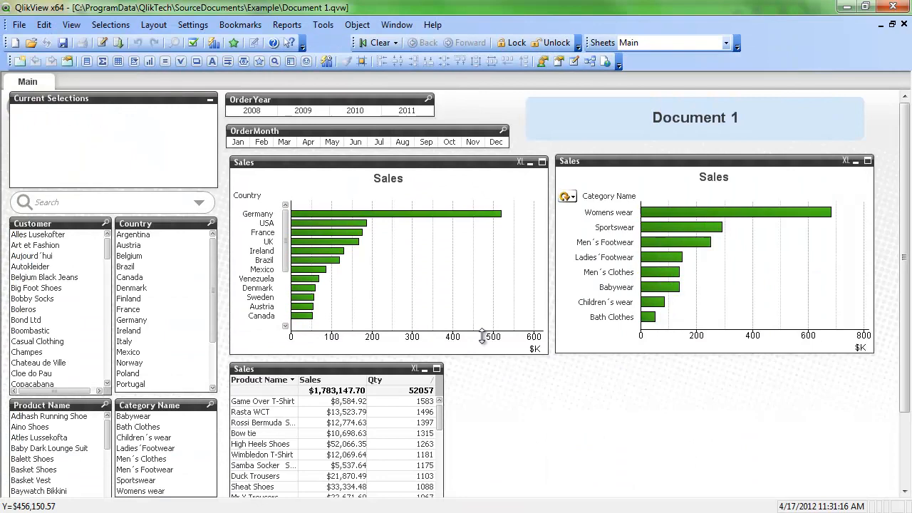
Step: Create a new button object on the Main sheet with the text "Open Doc 2"
right_click(525, 403)
mouse_move(617, 261)
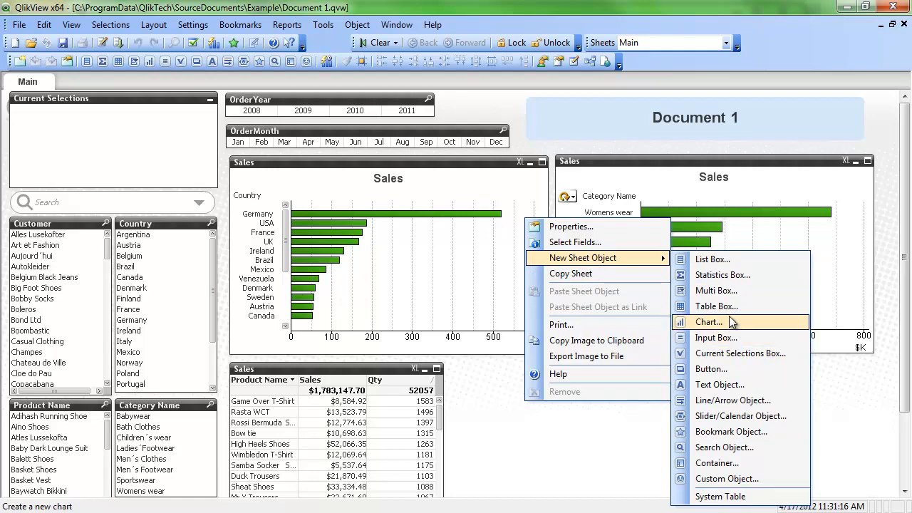
left_click(716, 369)
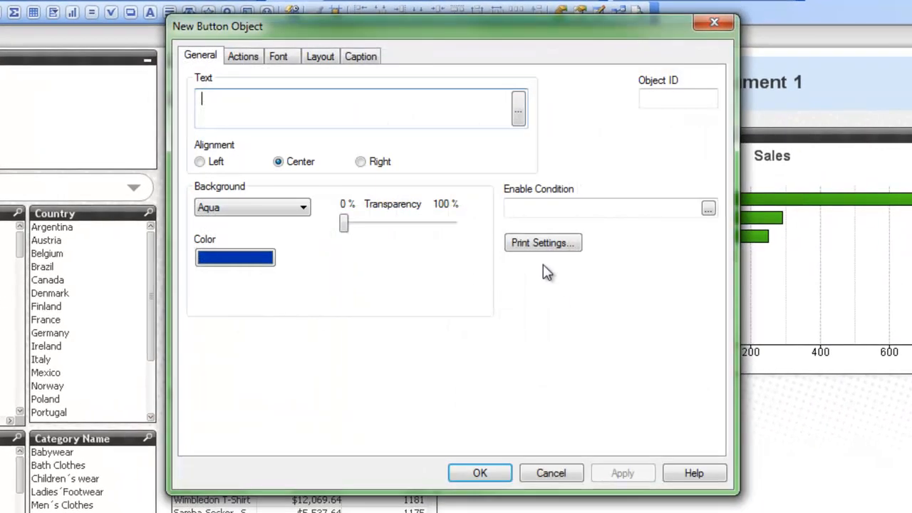
type("Open ")
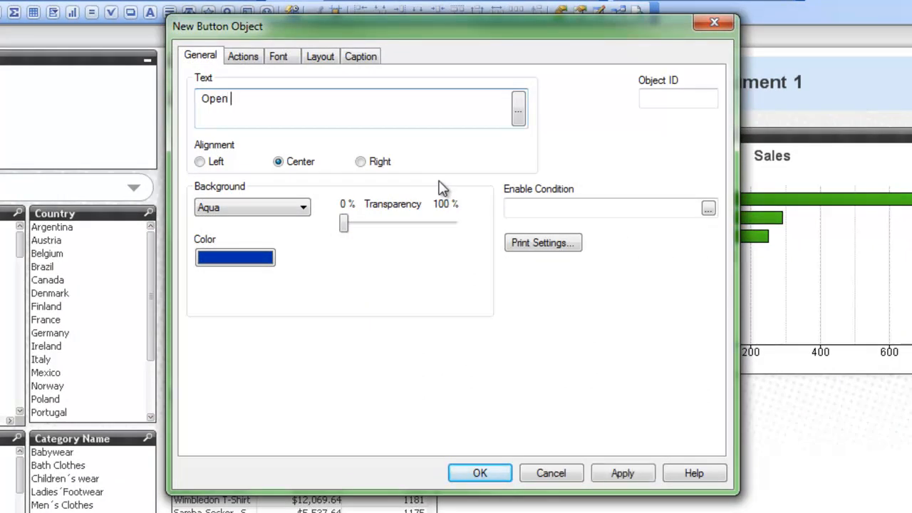
type("Doc 2")
Step: Add an external Open URL action to the new button
left_click(249, 59)
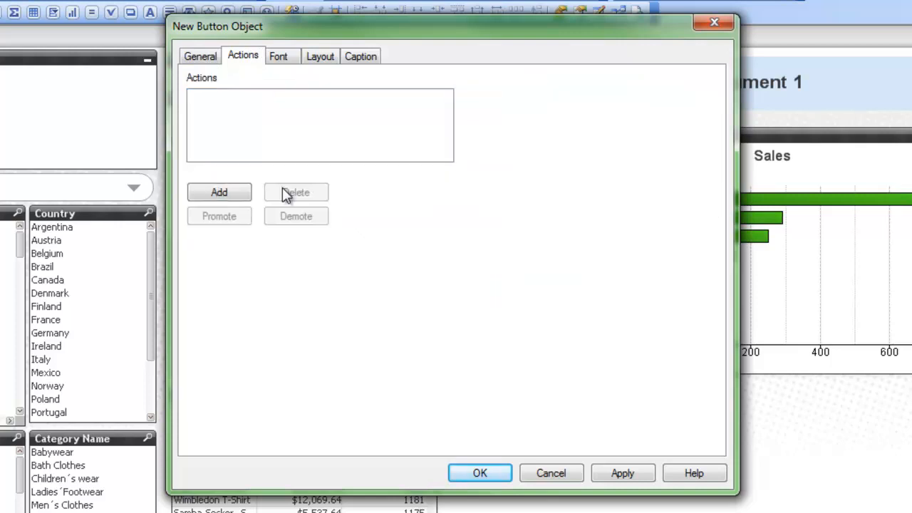
left_click(232, 197)
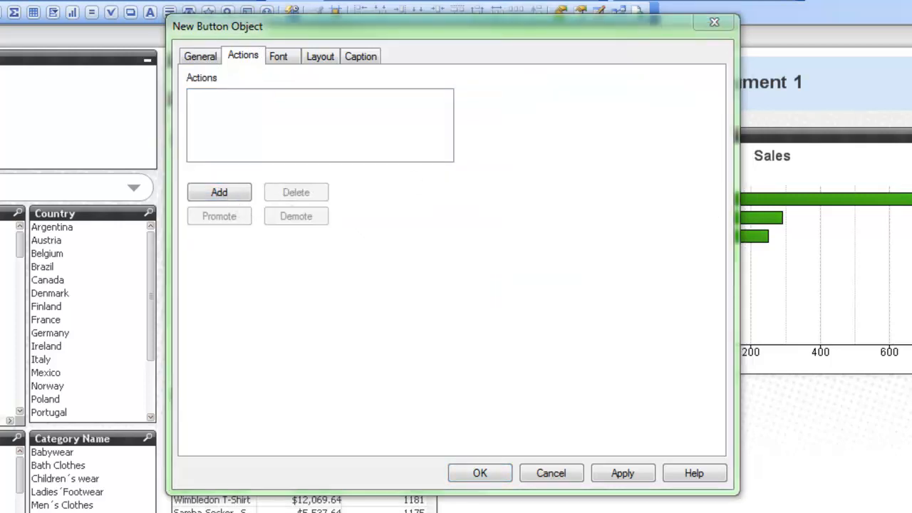
left_click_drag(153, 203, 251, 103)
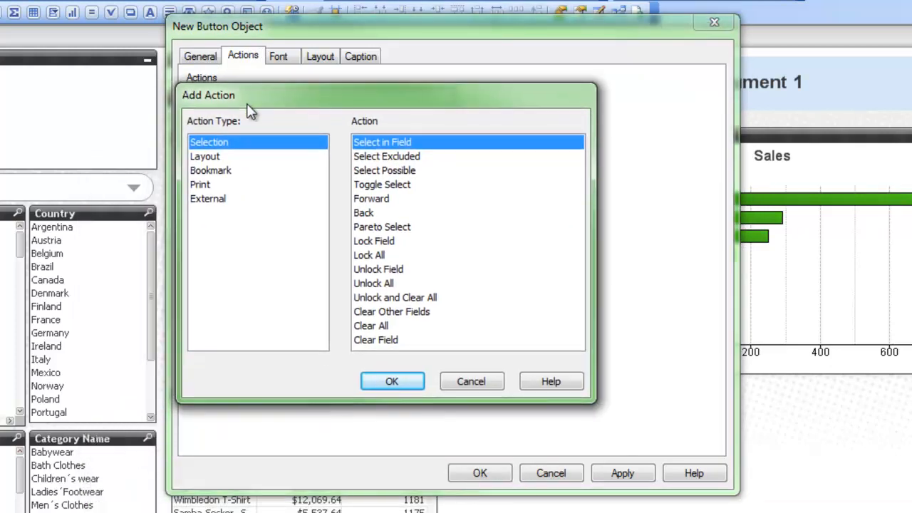
left_click(217, 199)
left_click(374, 171)
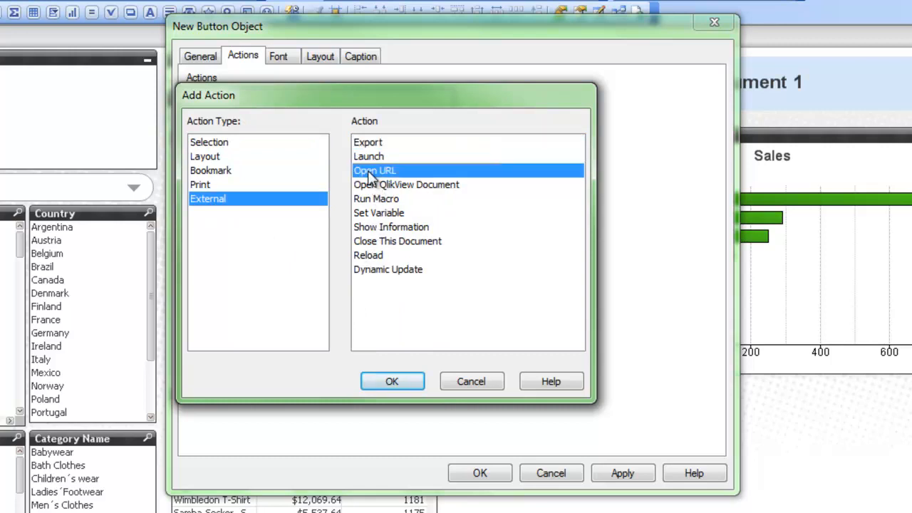
left_click(377, 380)
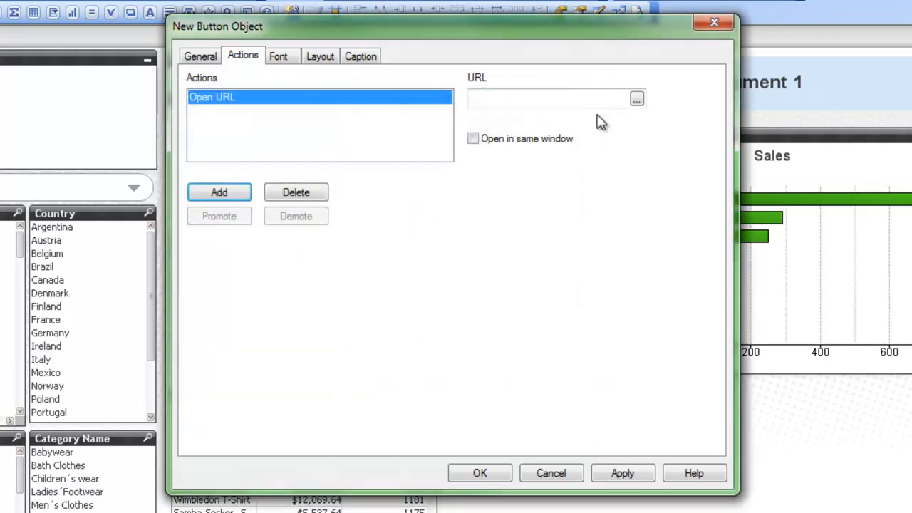
Step: Open the action's URL expression for editing, and in Firefox open Document 2.qvw from AccessPoint at localhost/qlikview
left_click(636, 98)
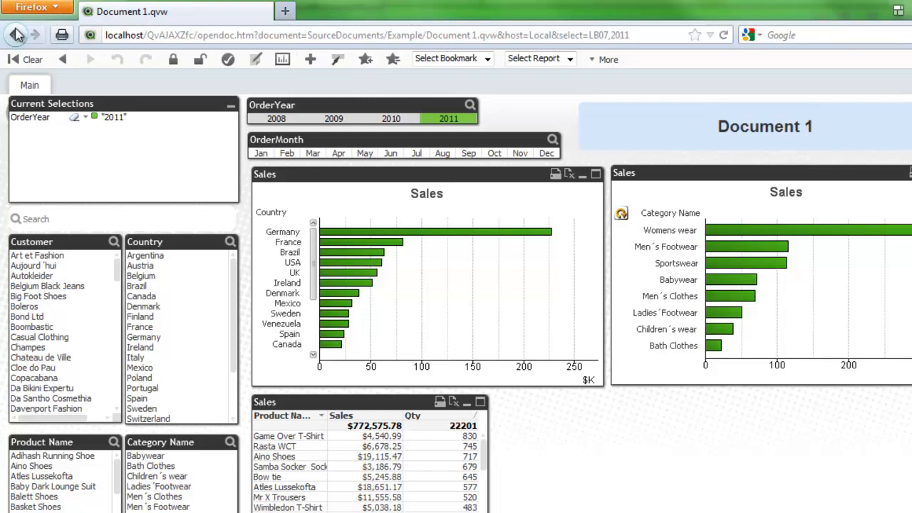
left_click(184, 37)
type("loc")
key("Down")
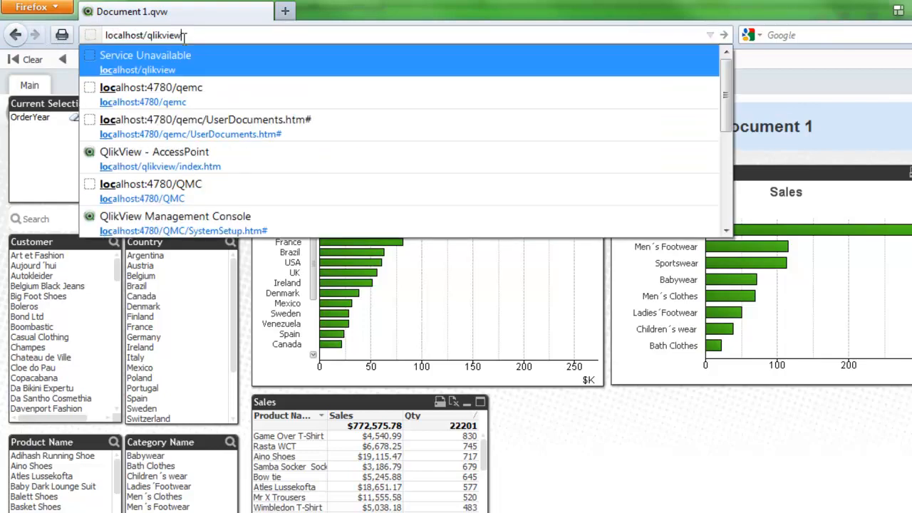
key("Return")
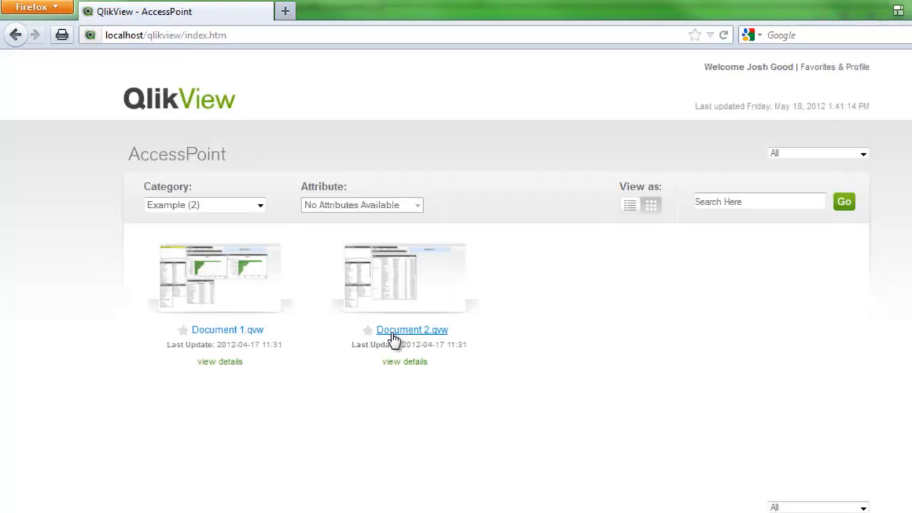
left_click(407, 278)
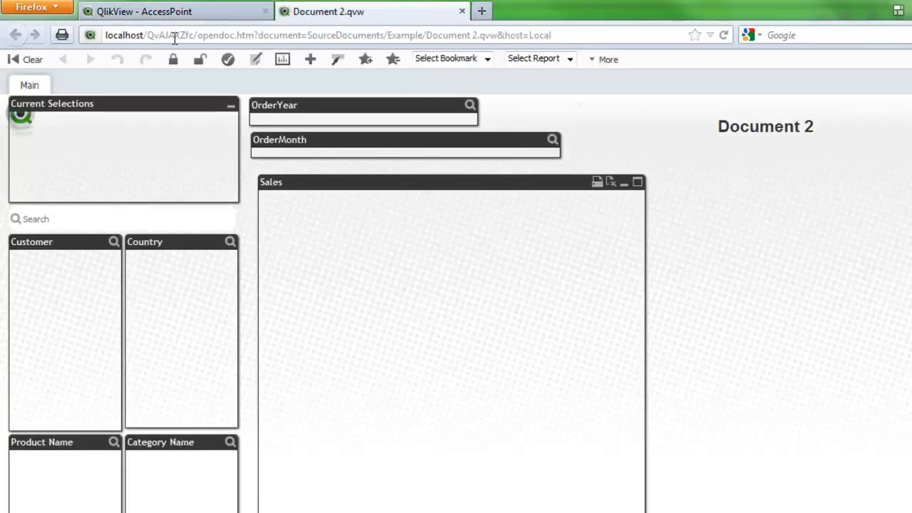
Step: Copy the URL of Document 2.qvw into the button action's URL expression and accept it
left_click(560, 33)
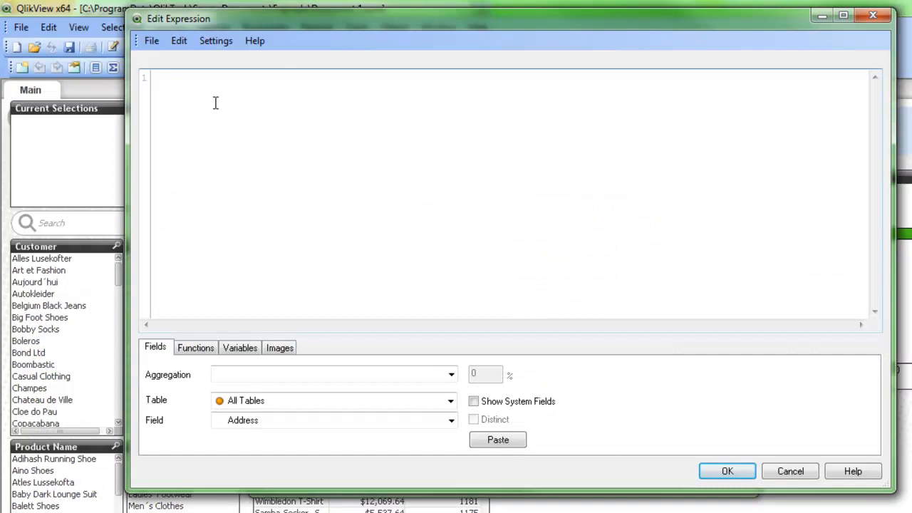
type("http://localhost/QvAJAXZfc/opendoc.htm?document=SourceDocuments/Example/Document%202.qvw&host=Local")
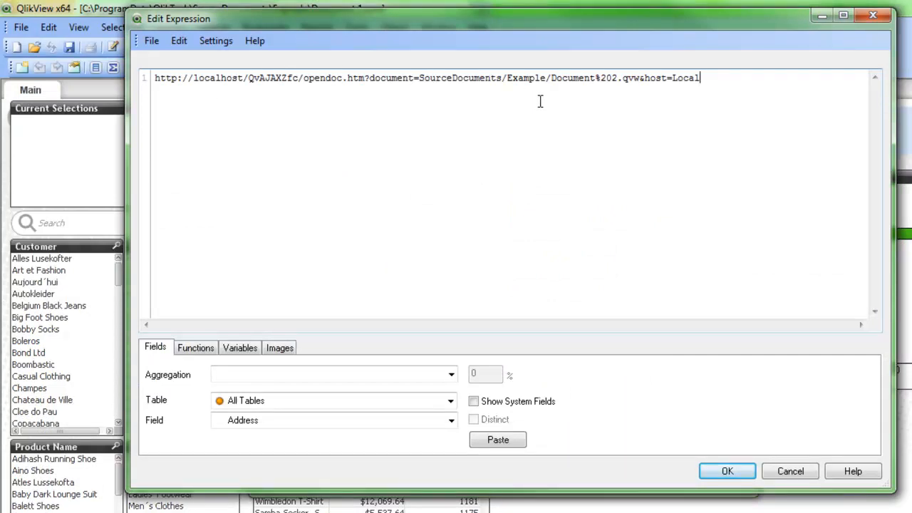
left_click(724, 473)
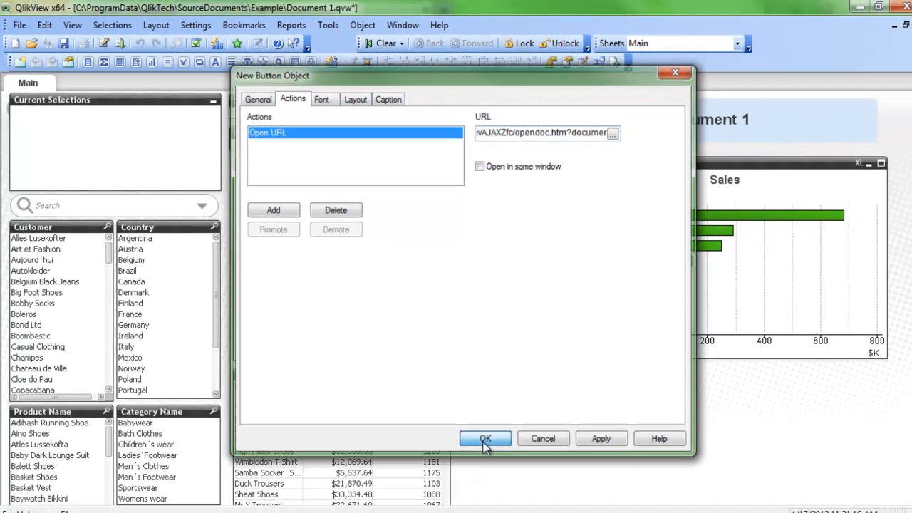
Step: Confirm the new button's settings and launch Document 2 from it, approving the launch
left_click(484, 439)
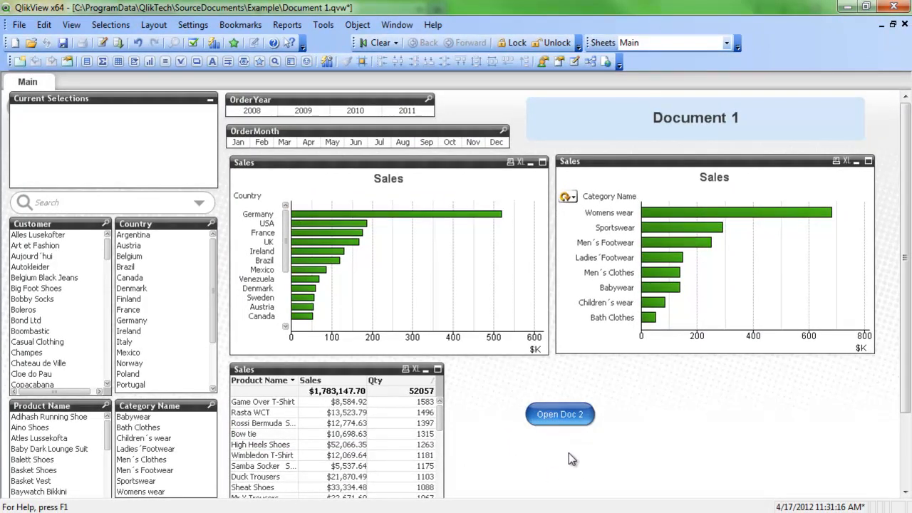
left_click(559, 416)
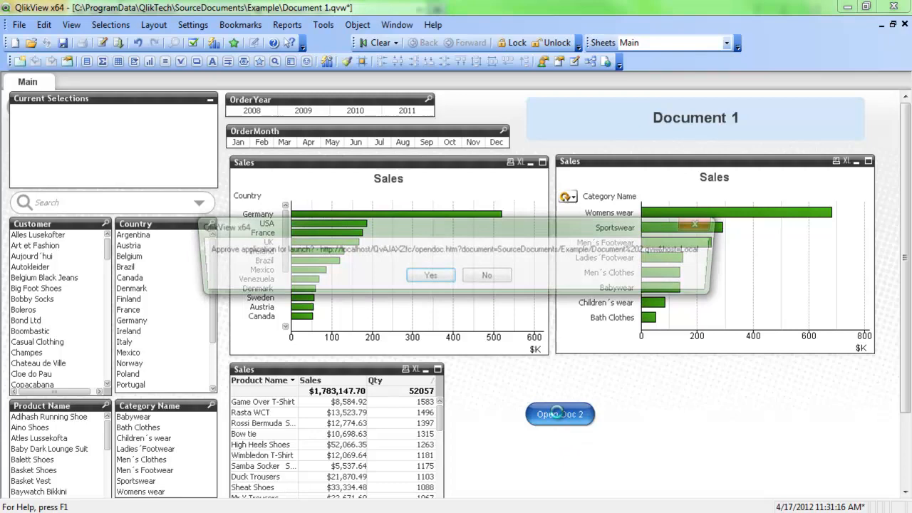
left_click(428, 277)
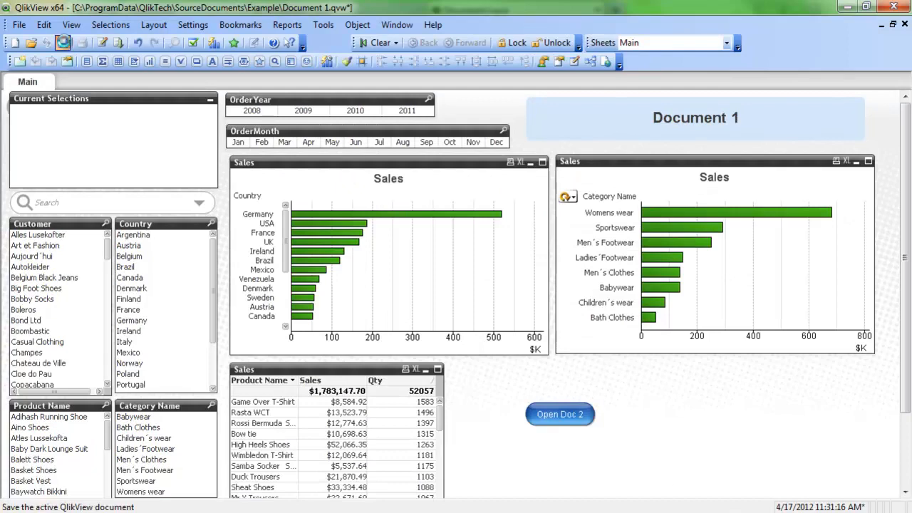
Step: Save Document 1 and test its Open Doc 2 button in Firefox by opening Document 1.qvw from AccessPoint
left_click(63, 43)
left_click(848, 7)
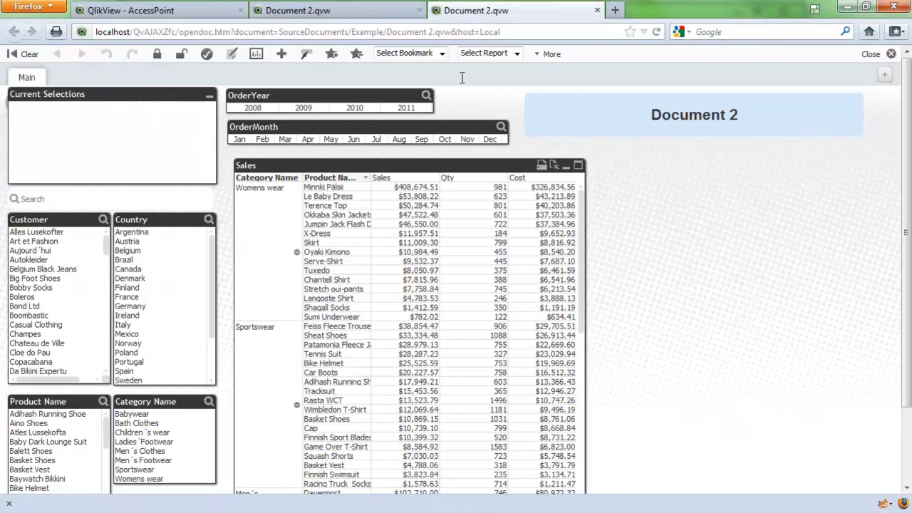
left_click(171, 14)
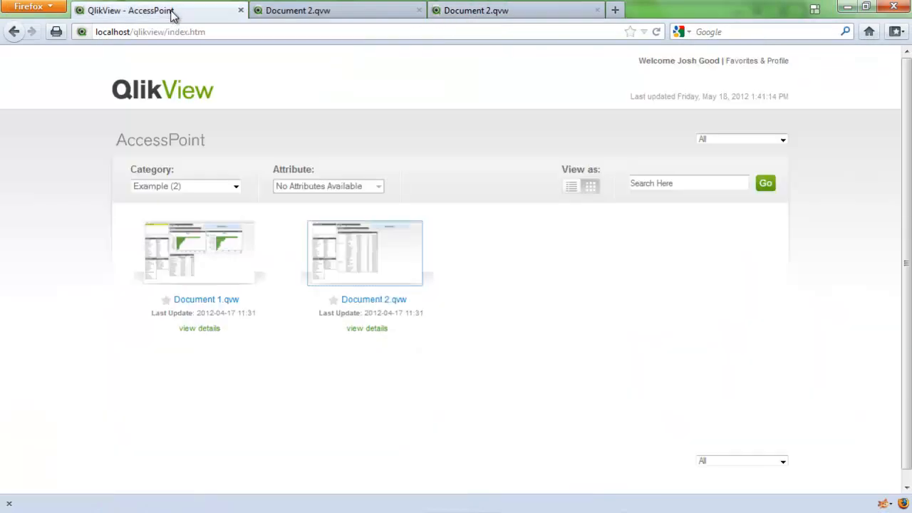
left_click(184, 271)
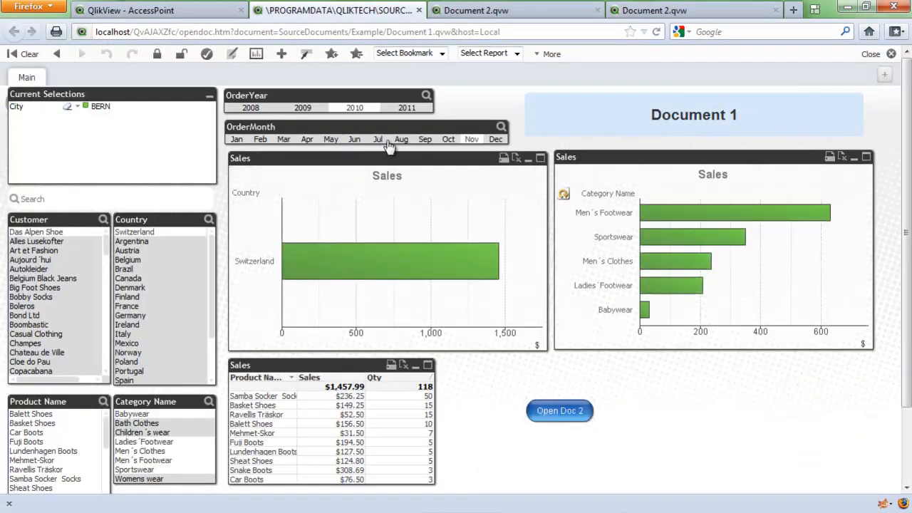
left_click(563, 412)
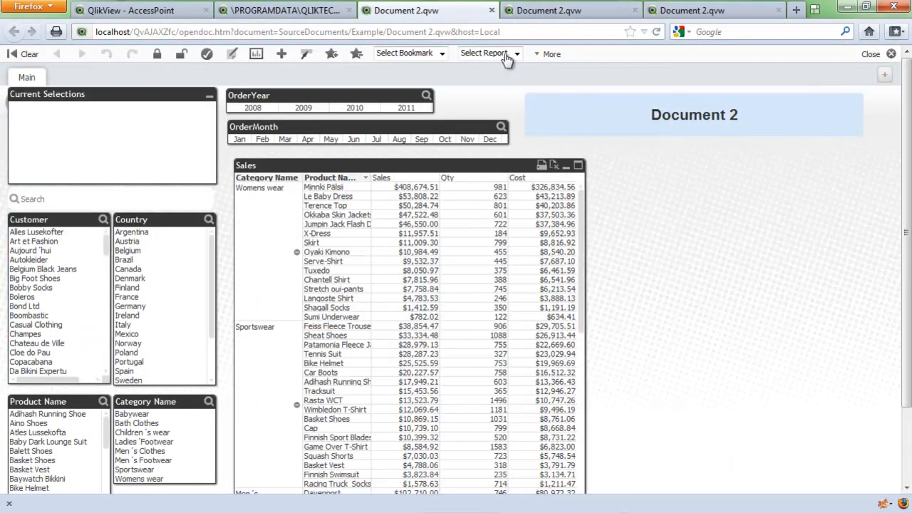
Step: Close the Document 2 tabs in Firefox and clear the City selection in Document 1
left_click(492, 10)
left_click(492, 10)
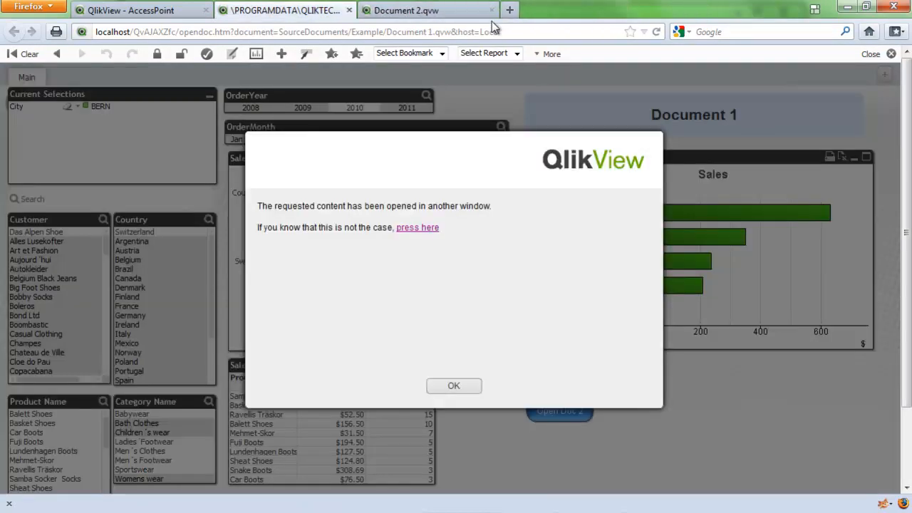
left_click(492, 10)
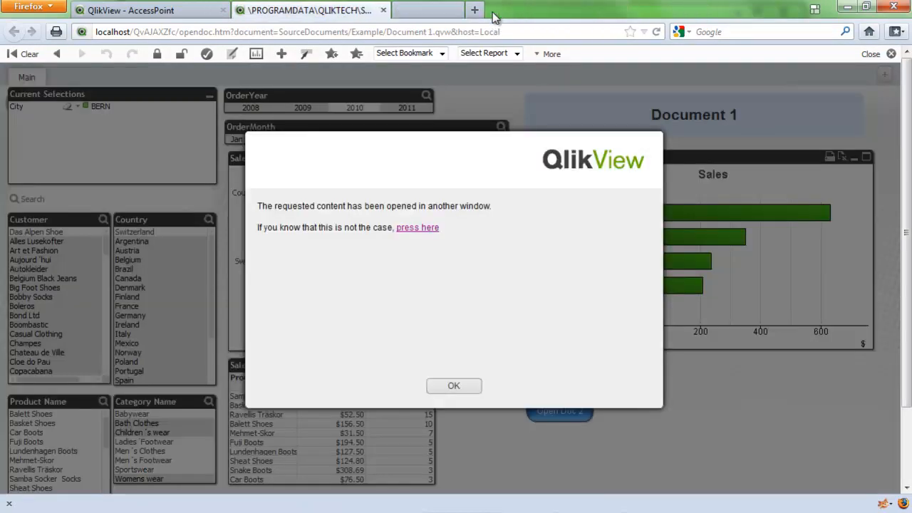
left_click(456, 389)
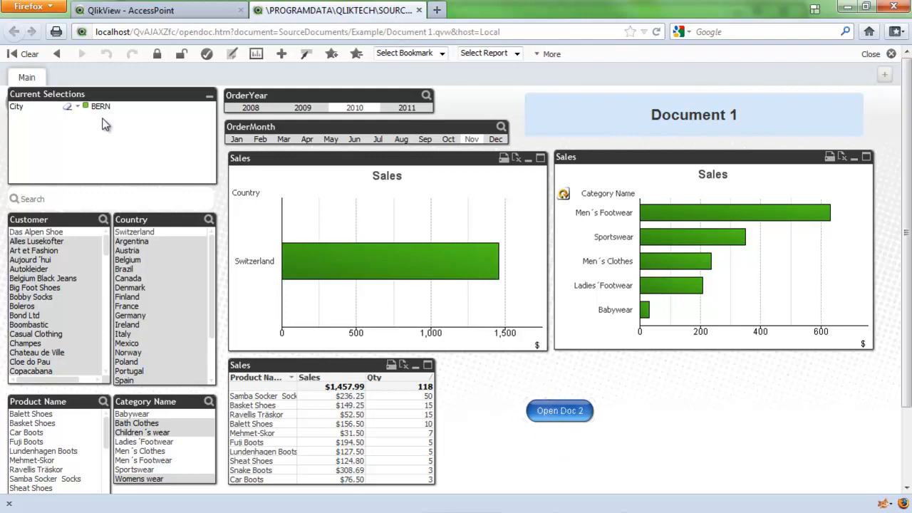
left_click(68, 108)
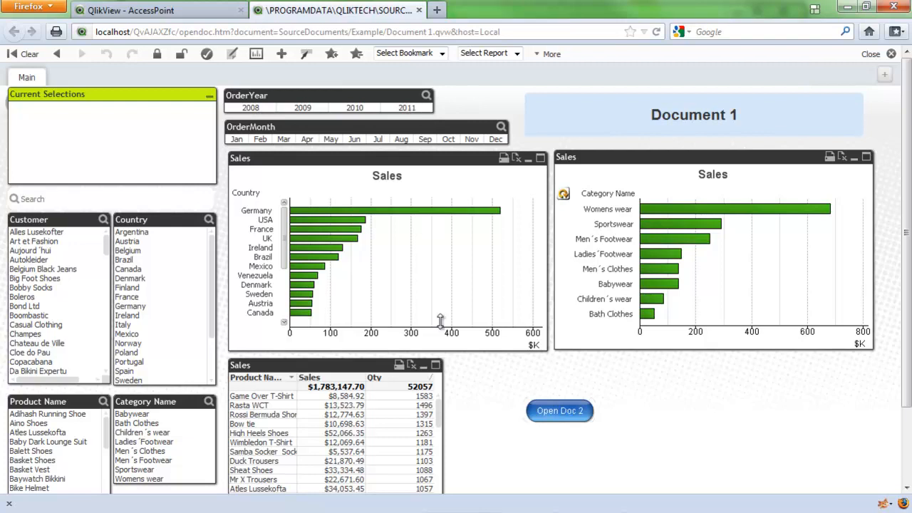
left_click(551, 411)
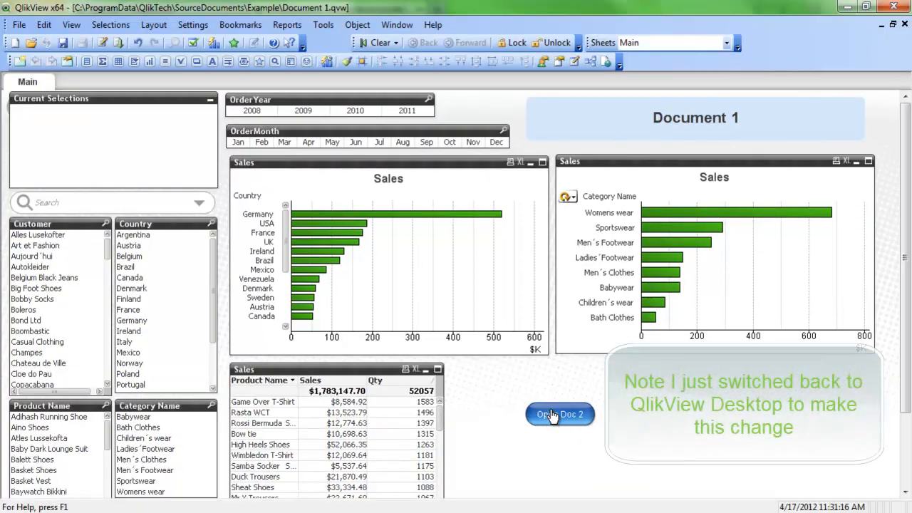
Step: In QlikView Desktop, open the URL expression of the Open Doc 2 button's action and prefix the address with ='
right_click(552, 412)
left_click(589, 421)
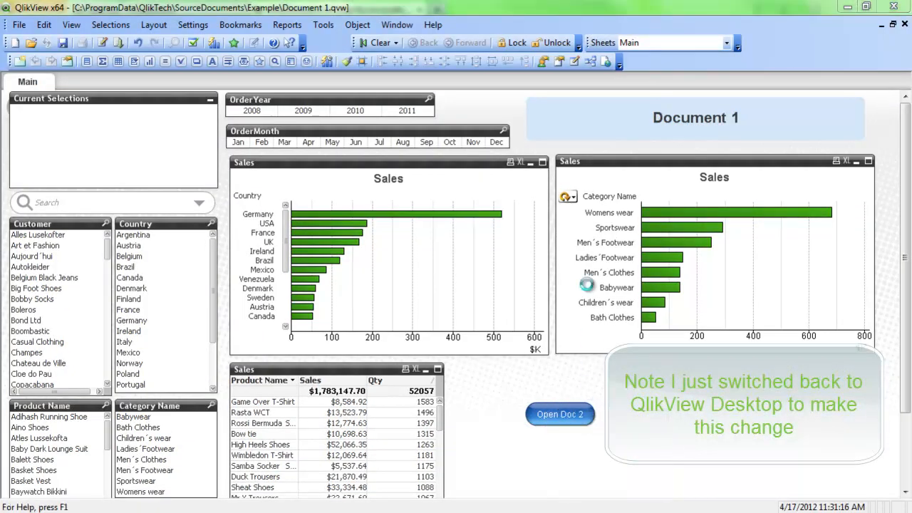
left_click(605, 128)
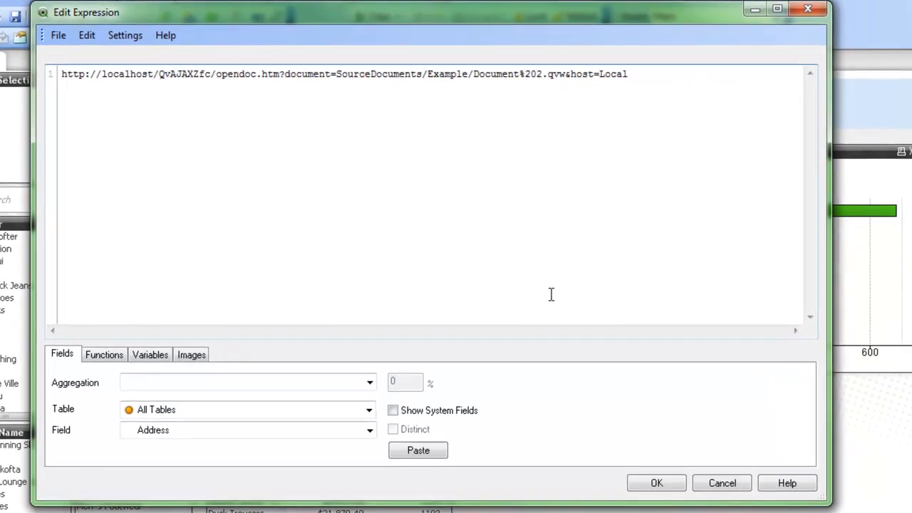
type("='")
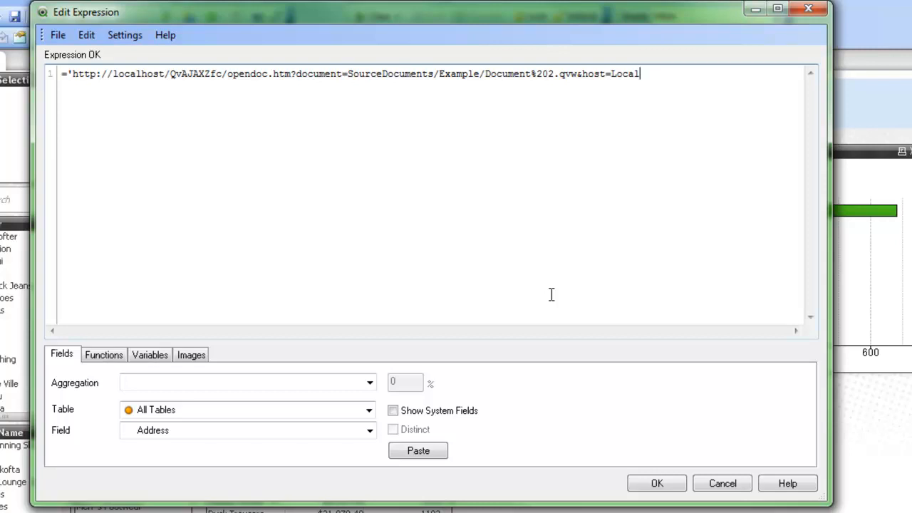
Step: Append the selection parameter &select=LB07,2010 to the end of the URL expression
type("&select=LB07m,")
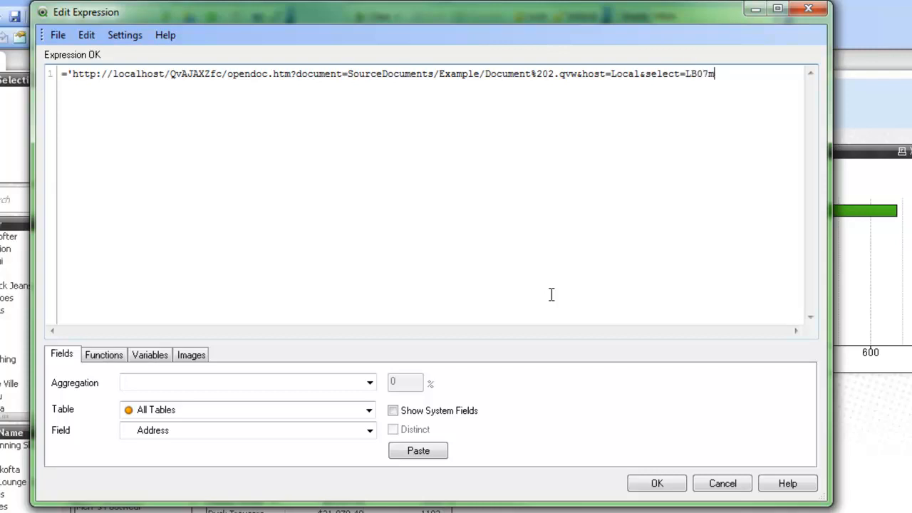
key("BackSpace")
type(",2010;' & MA")
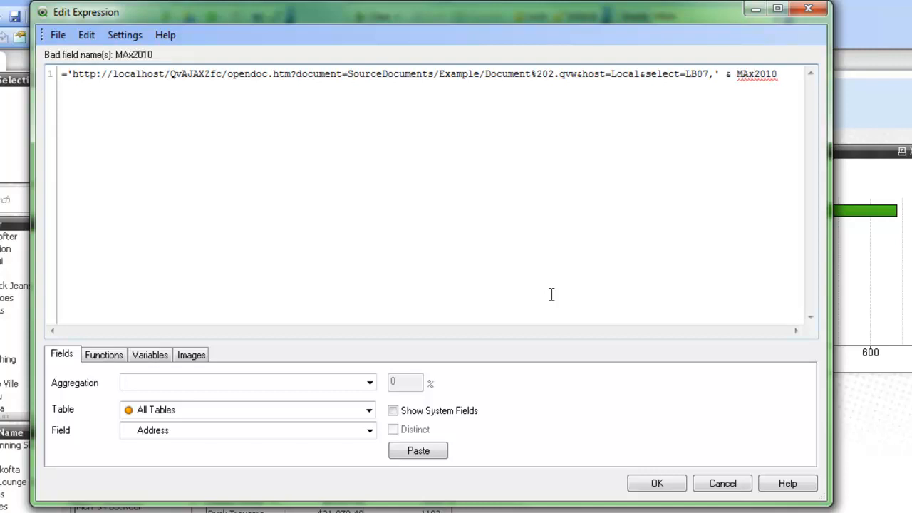
Step: Replace the fixed year 2010 in the URL expression with ' & Max(OrderYear) and accept the button properties
key("BackSpace")
type("ax(")
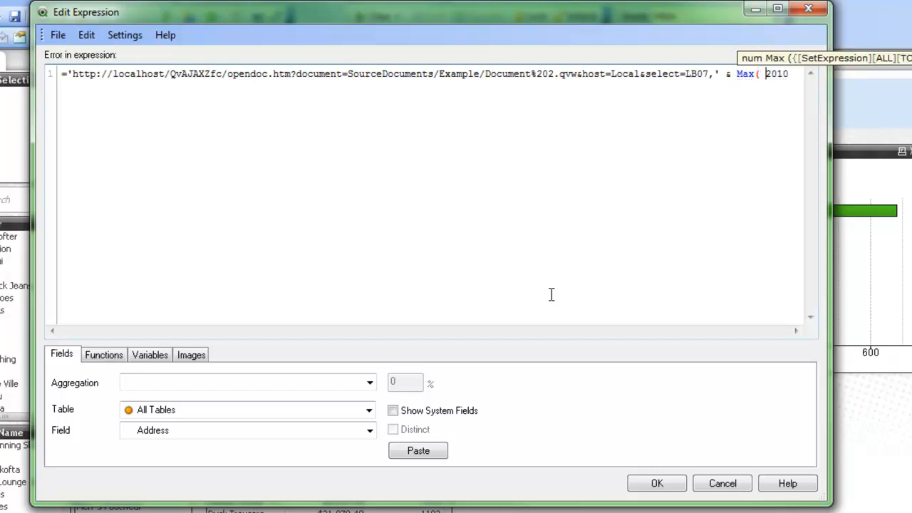
key("Delete")
key("Delete")
key("Delete")
key("Delete")
key("BackSpace")
type("Ord")
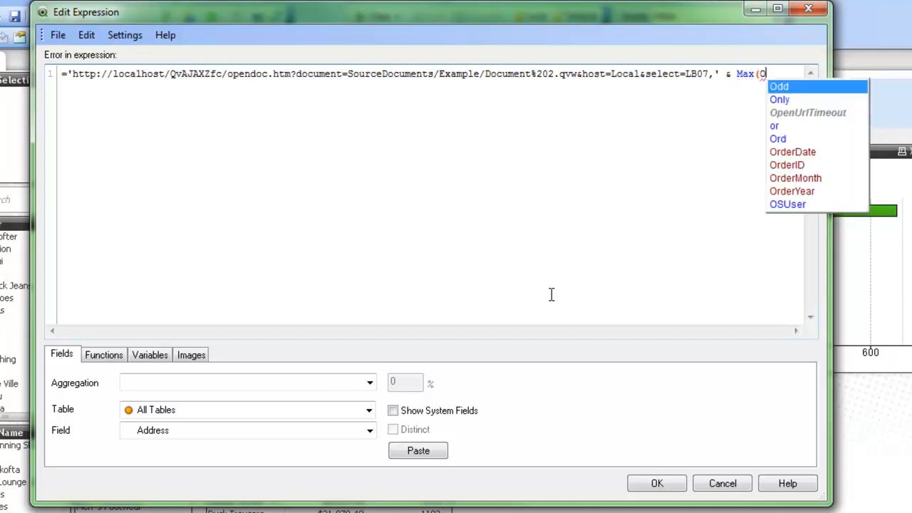
key("Down")
key("Down")
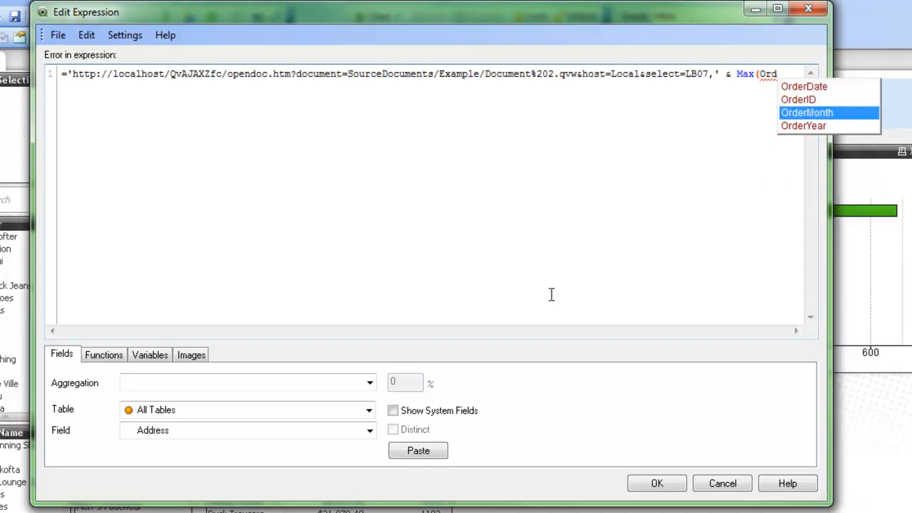
key("Down")
key("Return")
type(")")
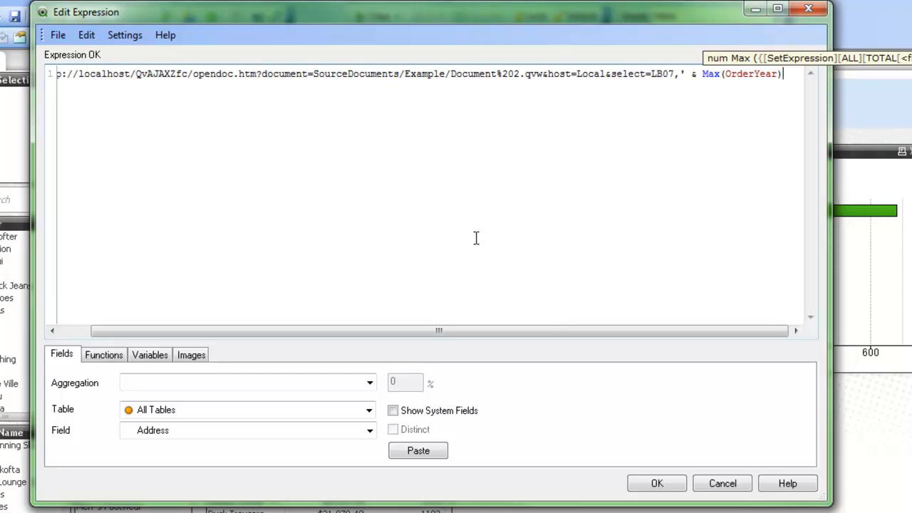
left_click(670, 485)
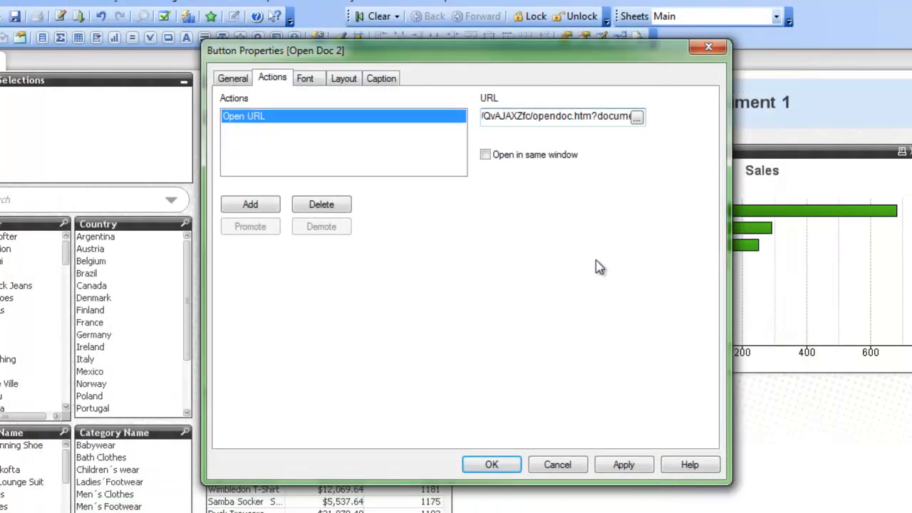
left_click(493, 466)
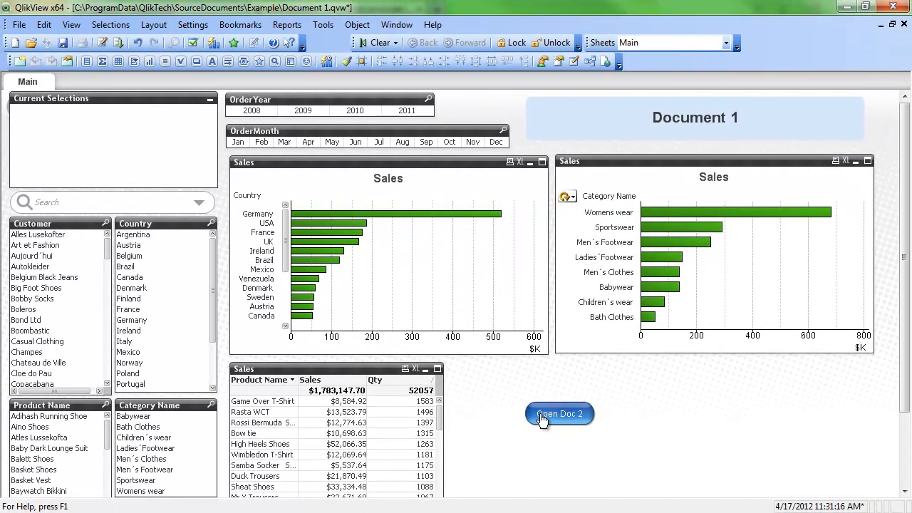
Step: Check and decline the button's launch URL without a selection, and launch Document 2 with OrderYear 2009 selected
left_click(541, 414)
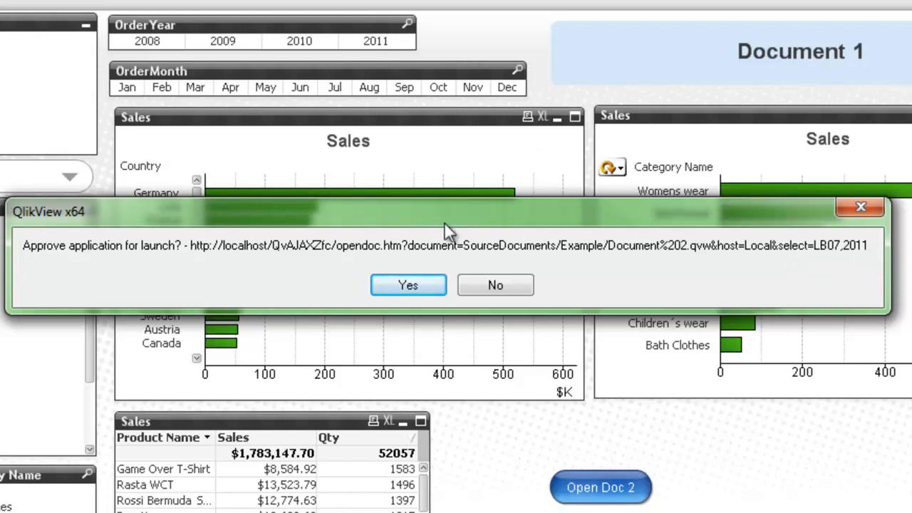
left_click(499, 291)
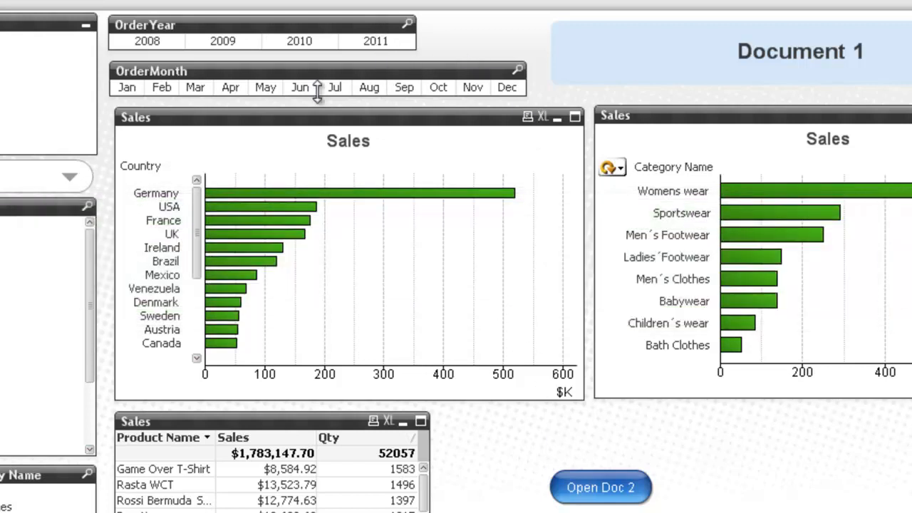
left_click(223, 42)
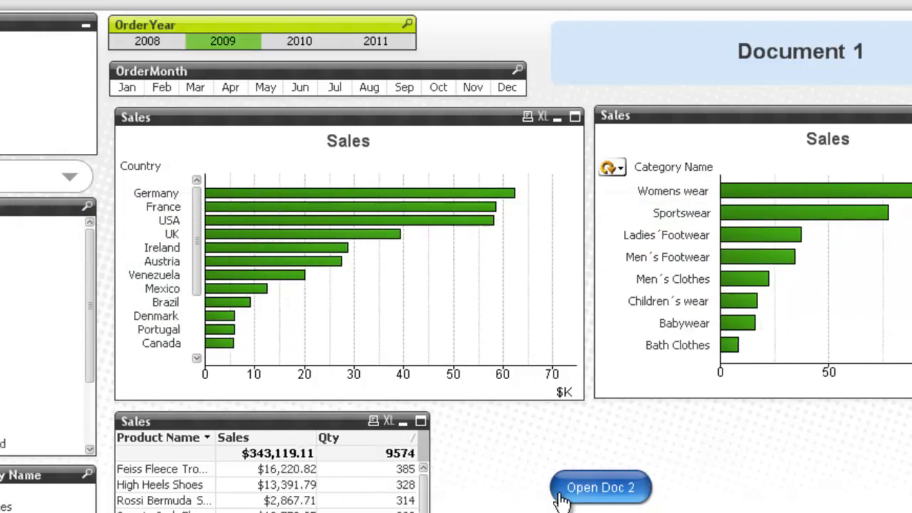
left_click(590, 488)
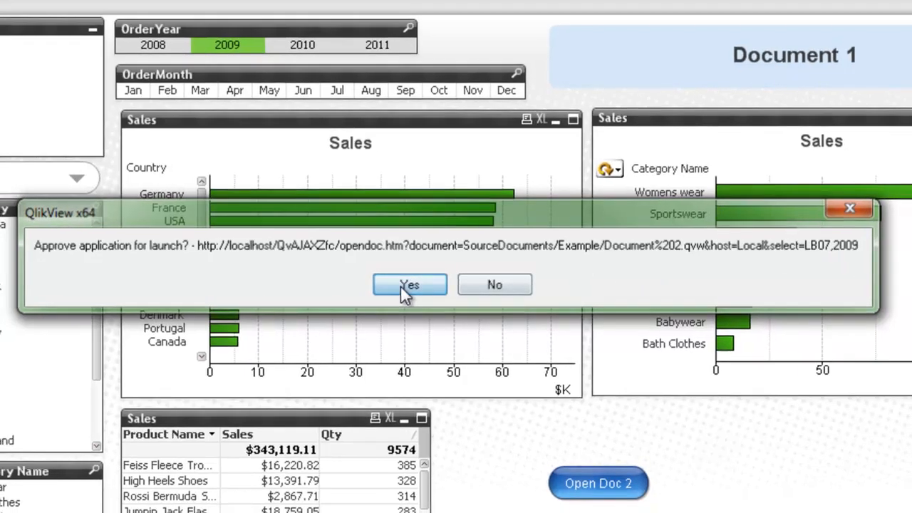
left_click(405, 287)
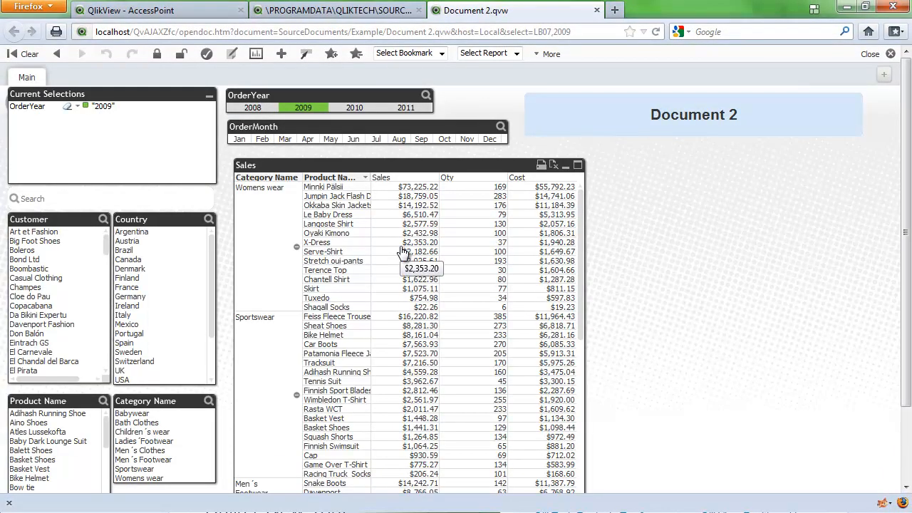
Step: Save Document 1 in QlikView Desktop and reload it in Firefox from AccessPoint, closing the previously opened document tabs
left_click(845, 9)
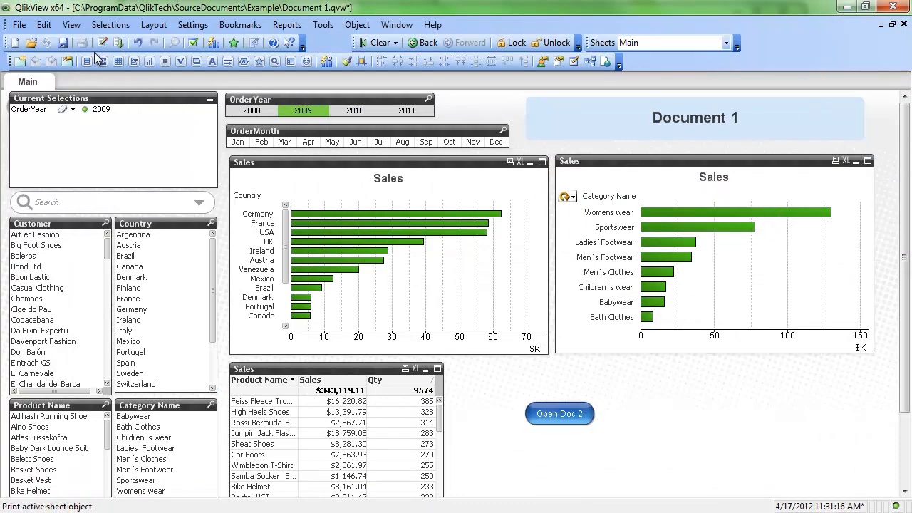
left_click(63, 43)
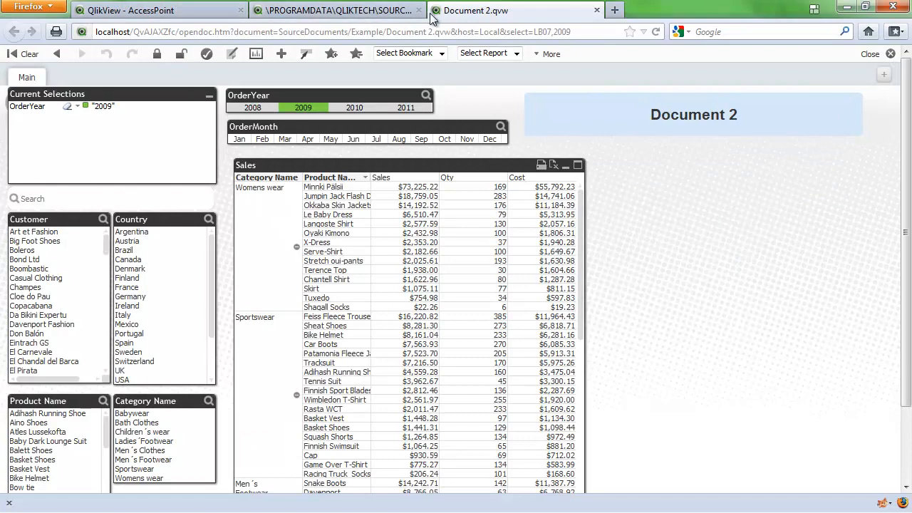
left_click(417, 10)
left_click(417, 10)
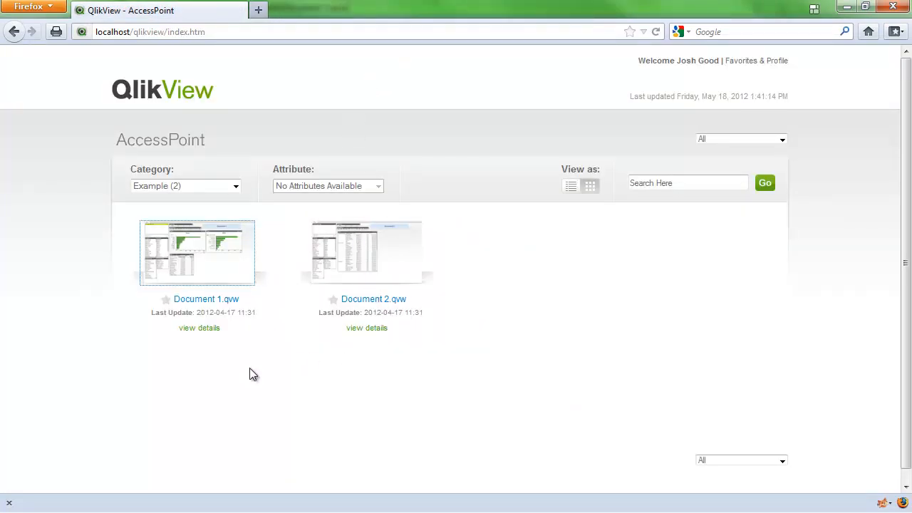
left_click(191, 261)
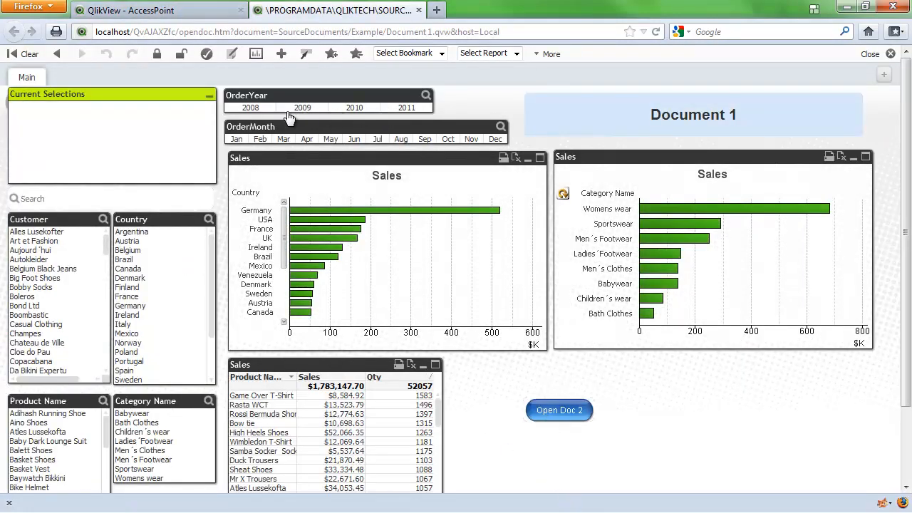
Step: Test the Open Doc 2 button in Firefox with OrderYear 2010 selected, and return to Document 1
left_click(355, 108)
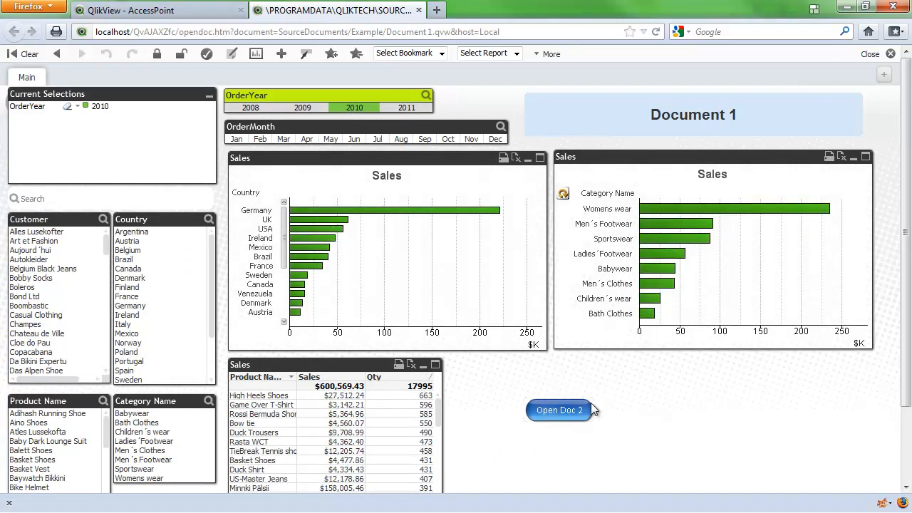
left_click(559, 410)
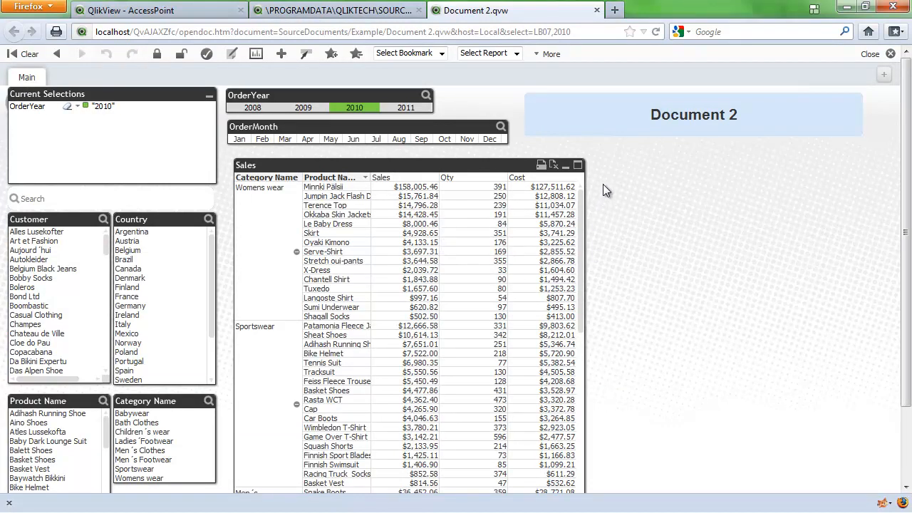
left_click(597, 10)
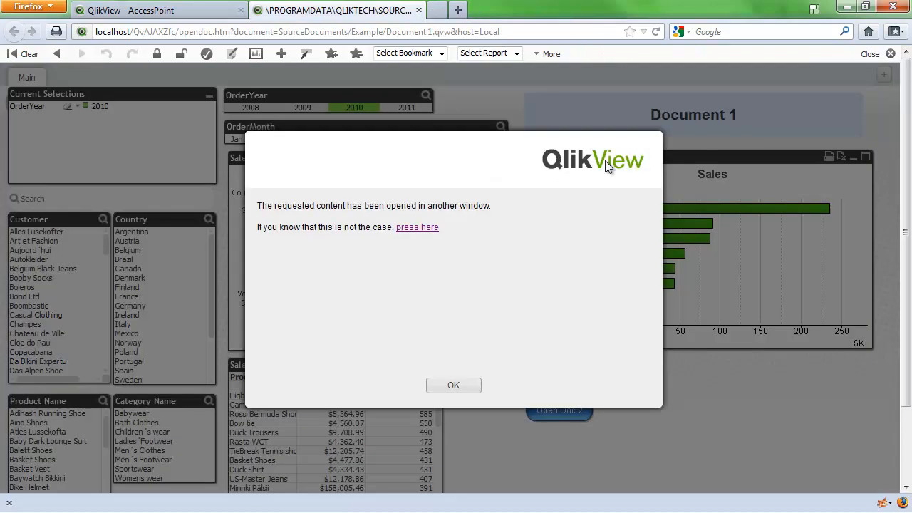
left_click(459, 388)
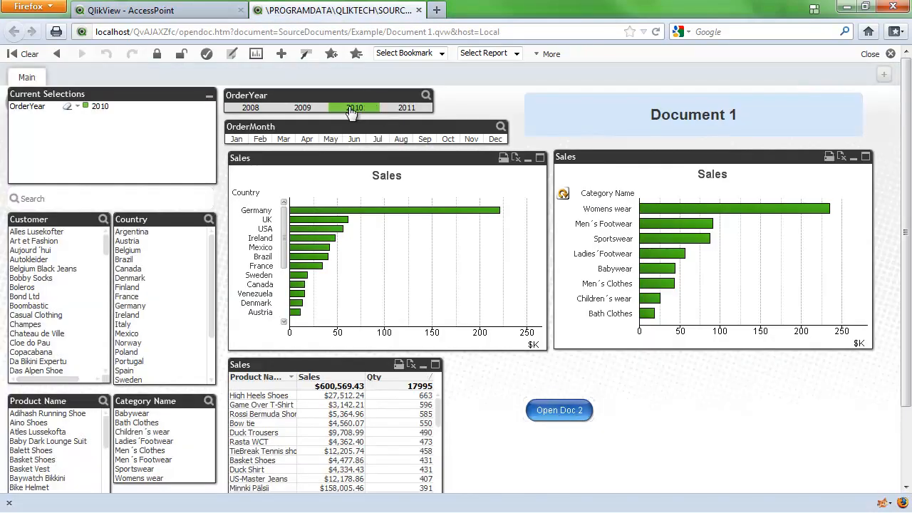
Step: Select OrderYear 2009 in Document 1 and open Document 2 with the button
left_click(300, 109)
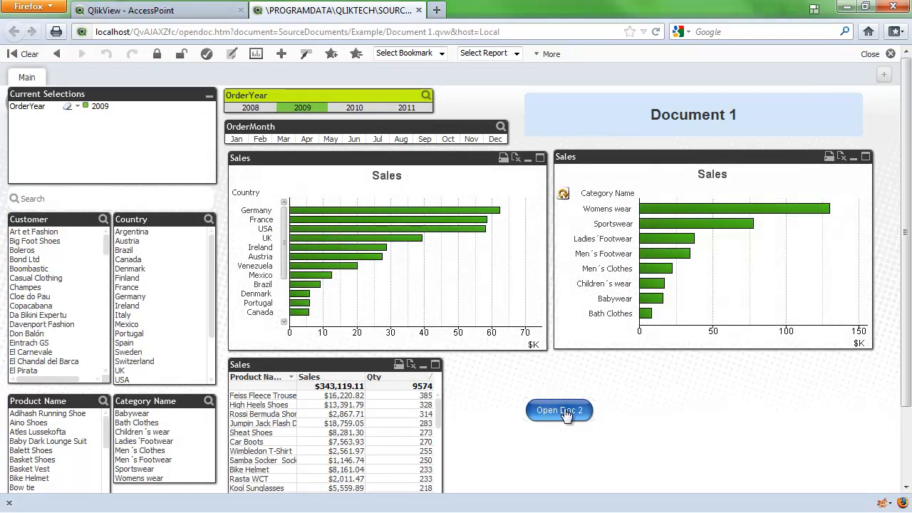
left_click(564, 412)
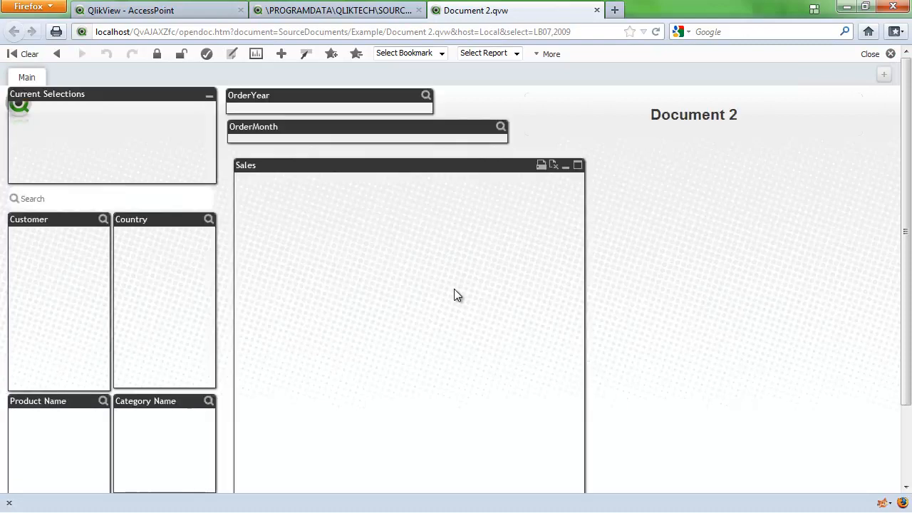